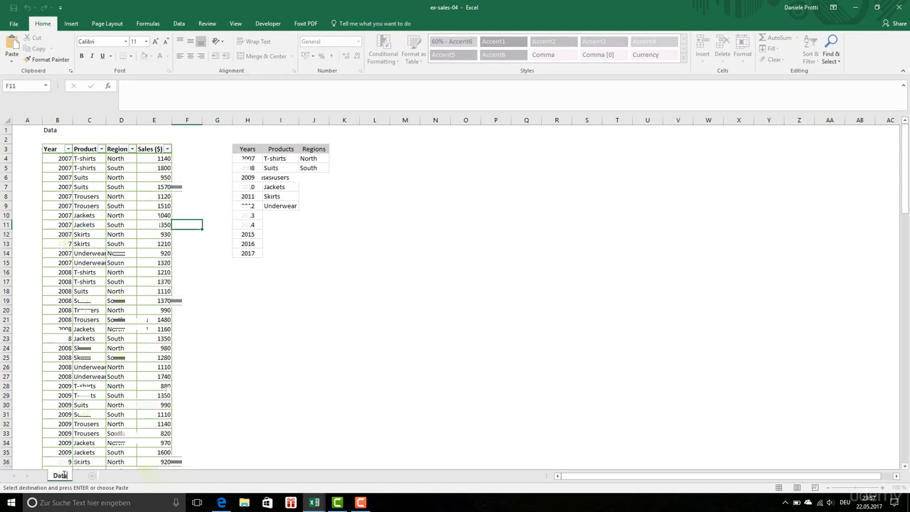
- Add a new worksheet to the workbook and name it Calculations
left_click(91, 475)
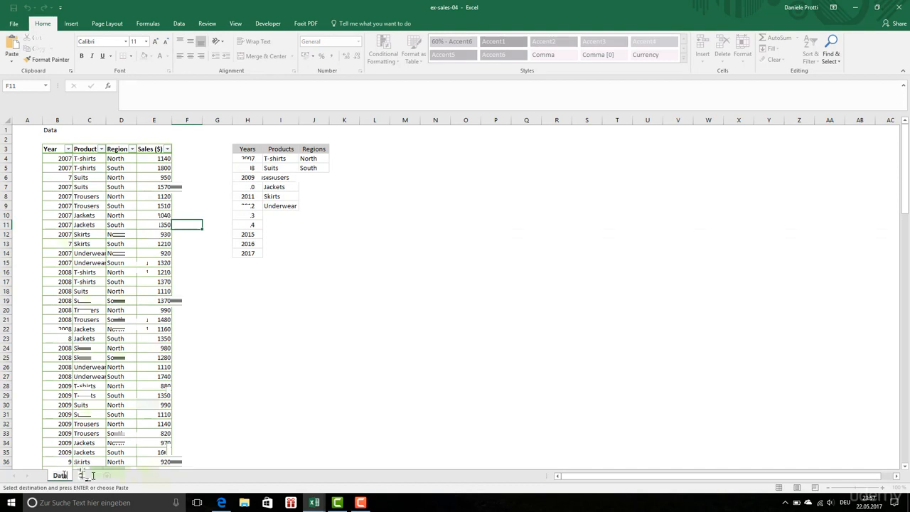
type("Calc")
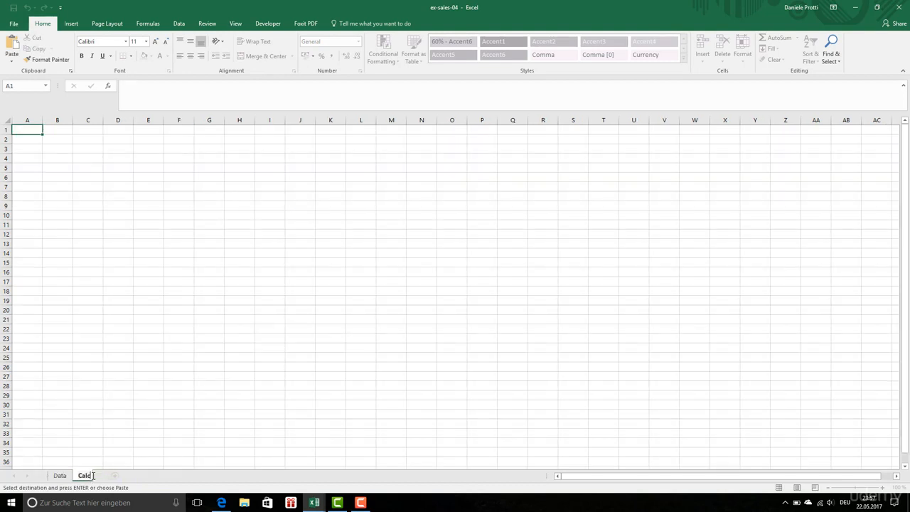
type("ulations")
key("Return")
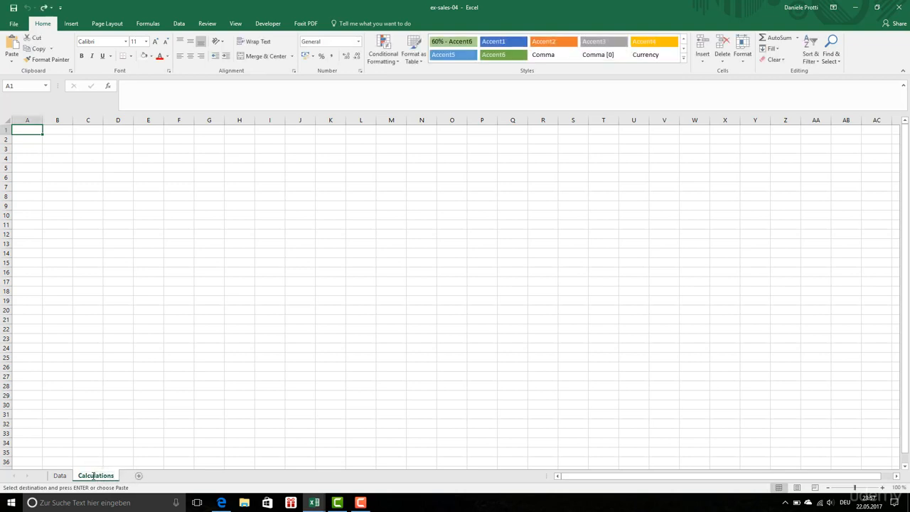
- Fill all cells of the Calculations sheet with a white background
left_click(4, 125)
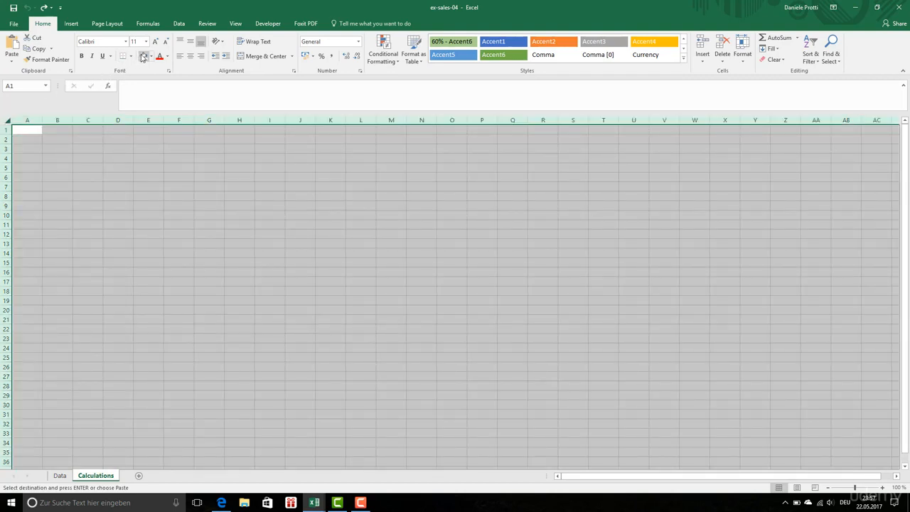
left_click(64, 131)
right_click(63, 131)
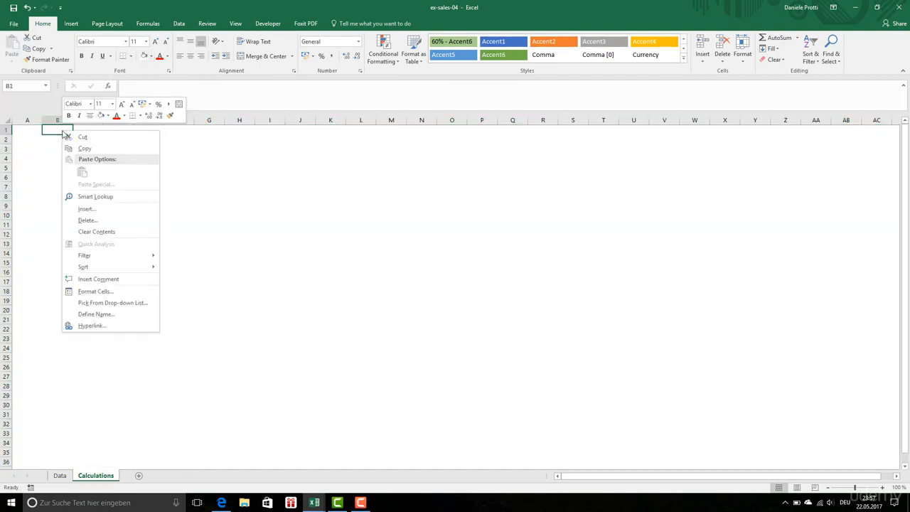
key("Escape")
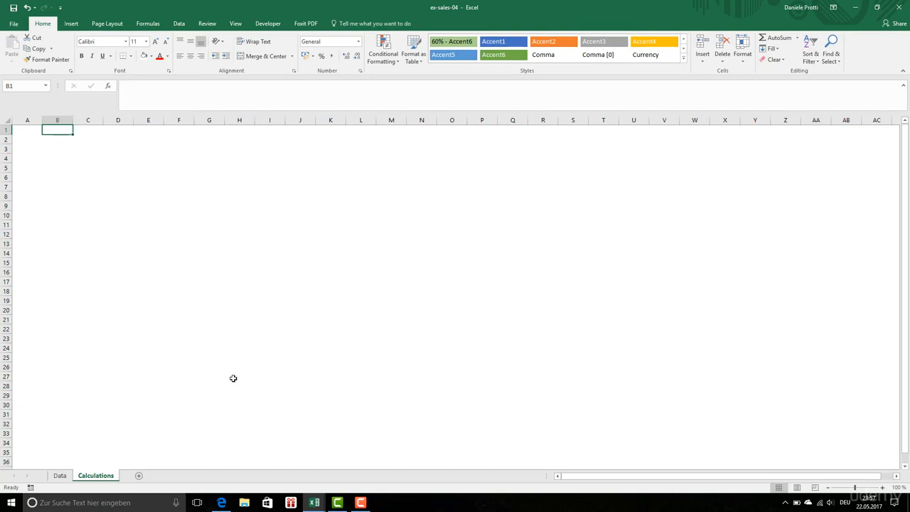
- Set up the Calculations heading and the Selected year, Selected Product and Selected Region rows, following the ex-interactive-sales-chart-v2 workbook
mouse_move(315, 504)
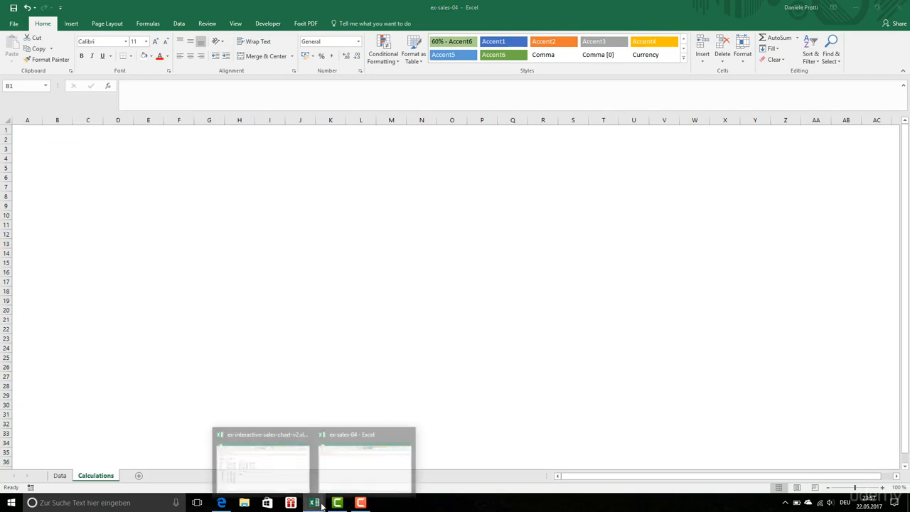
left_click(299, 458)
left_click_drag(57, 130, 71, 168)
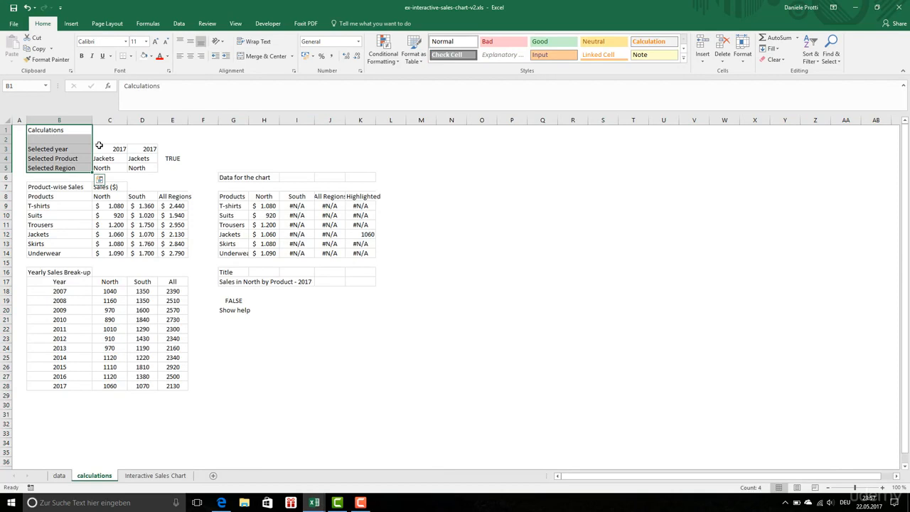
left_click_drag(102, 148, 138, 170)
left_click(136, 148)
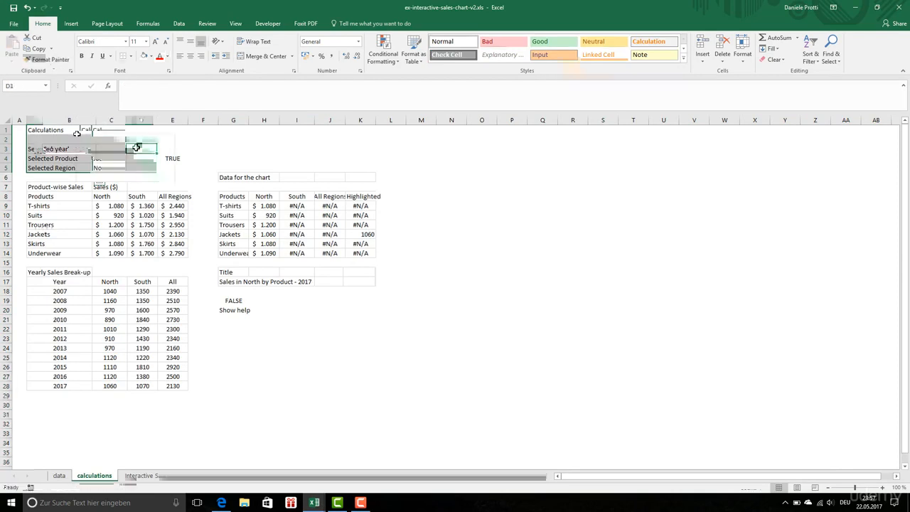
- Rename the defined name valYearSelected of cell D3 to valYearPicked
left_click(150, 23)
left_click(302, 38)
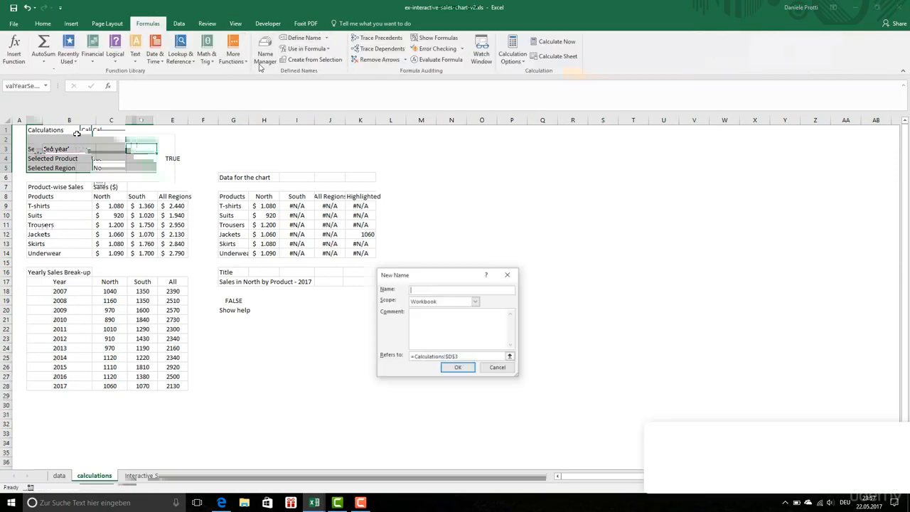
left_click(497, 367)
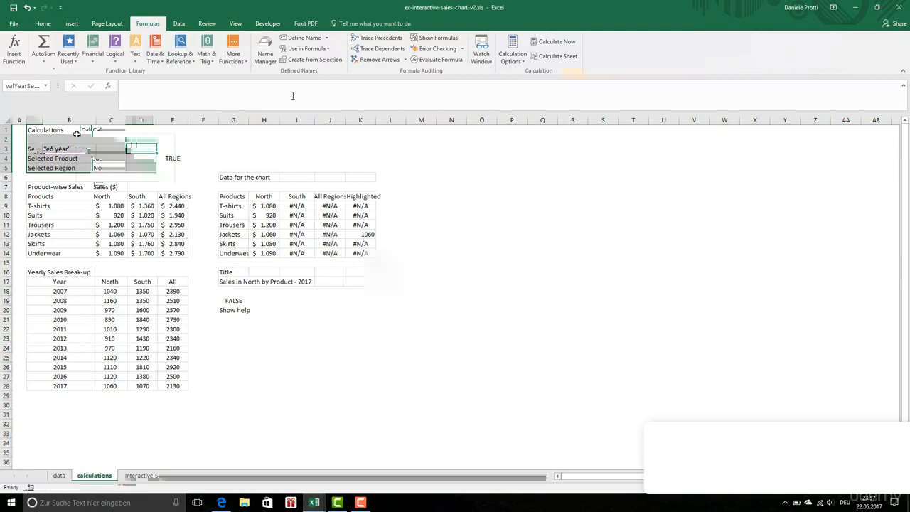
left_click(265, 57)
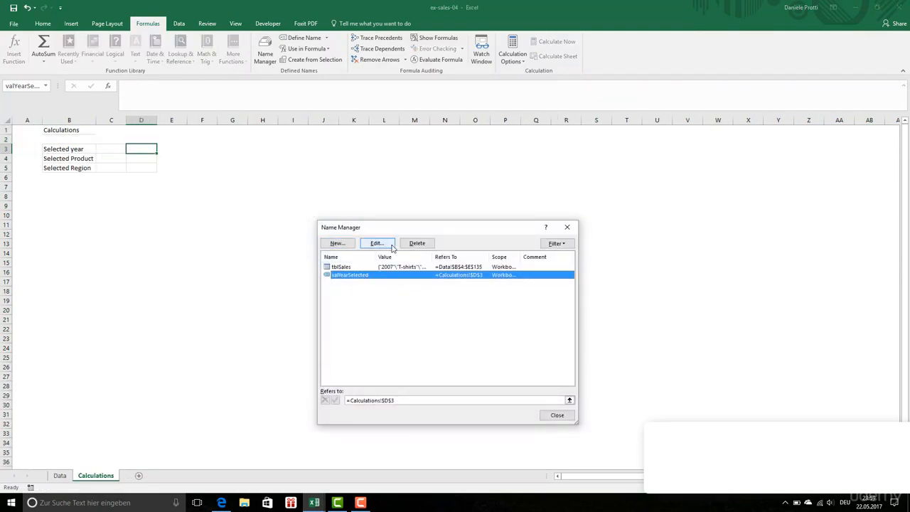
left_click(384, 244)
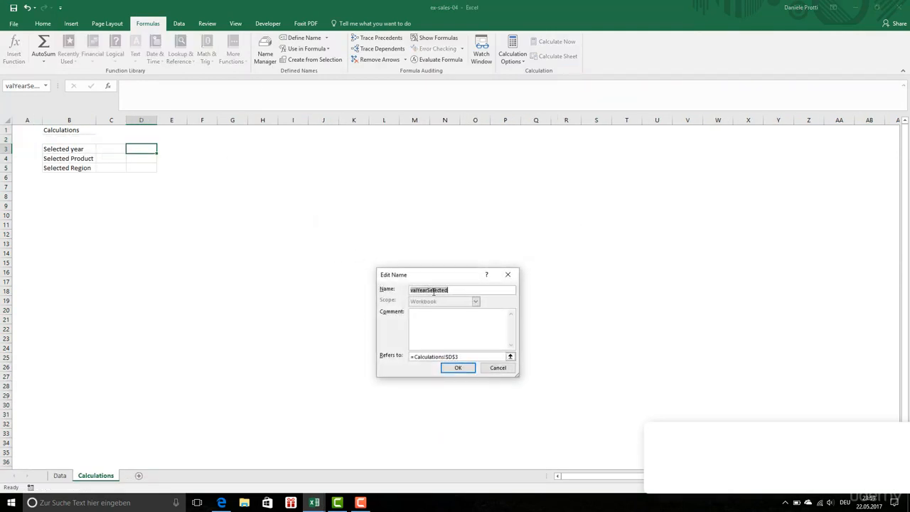
left_click(427, 290)
left_click_drag(427, 290, 477, 288)
type("Pict")
key("BackSpace")
key("BackSpace")
type("cked")
- Give cell D4 in the Selected Product row the name valProductPicked
key("BackSpace")
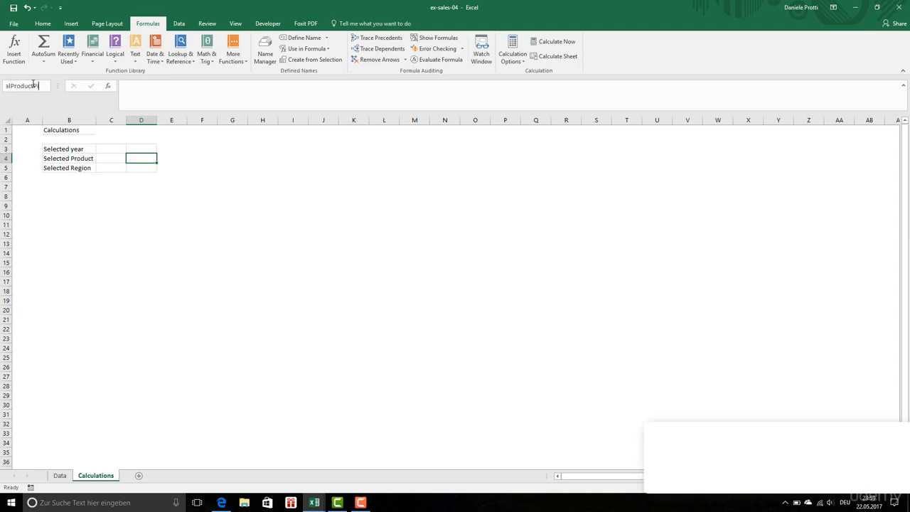
type("icker")
key("Return")
- Give cell D5 in the Selected Region row the name valRegionPicked and save the workbook
left_click(145, 171)
left_click(39, 85)
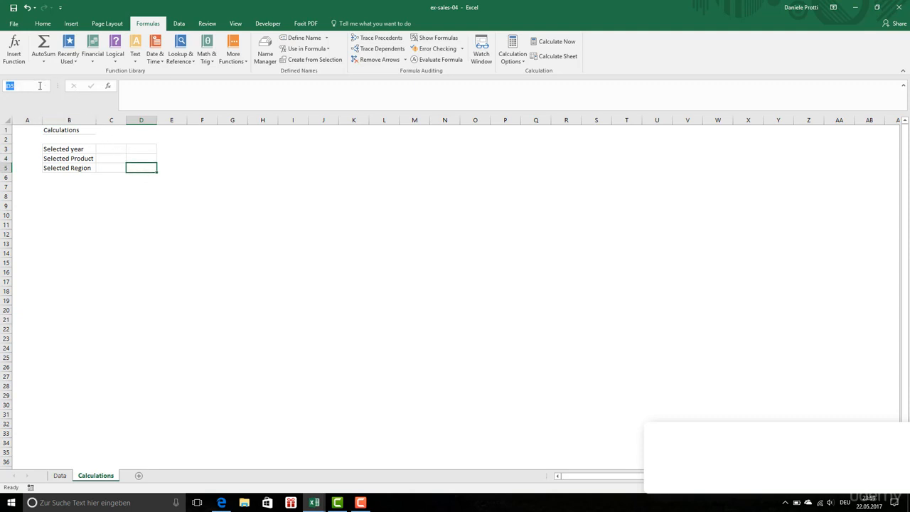
type("valRe")
type("gionP")
type("icked")
key("Return")
left_click(116, 149)
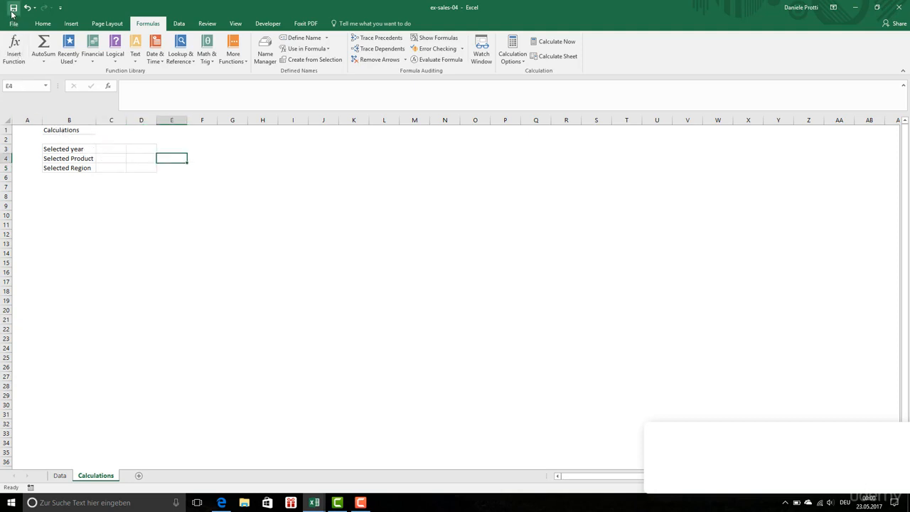
left_click(11, 12)
- Enter formulas in C3:C5 that return the named cells valYearPicked, valProductPicked and valRegionPicked
left_click(110, 148)
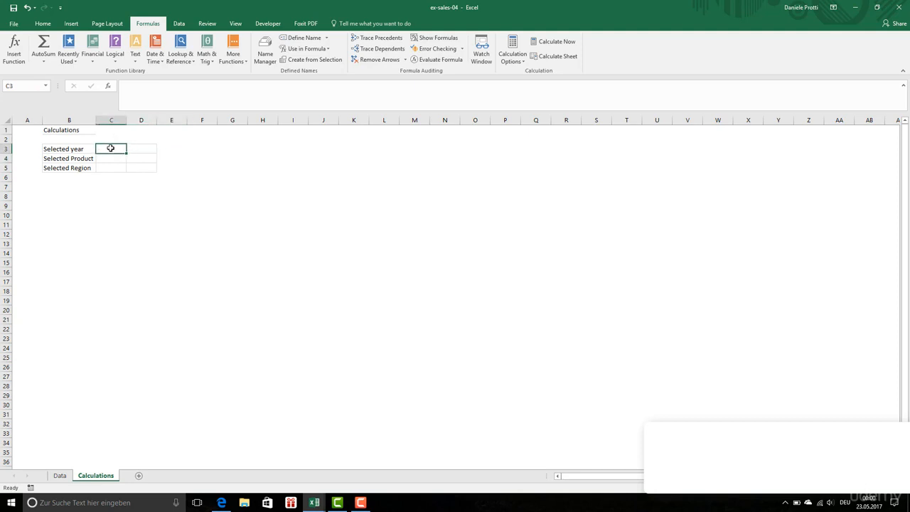
type("=")
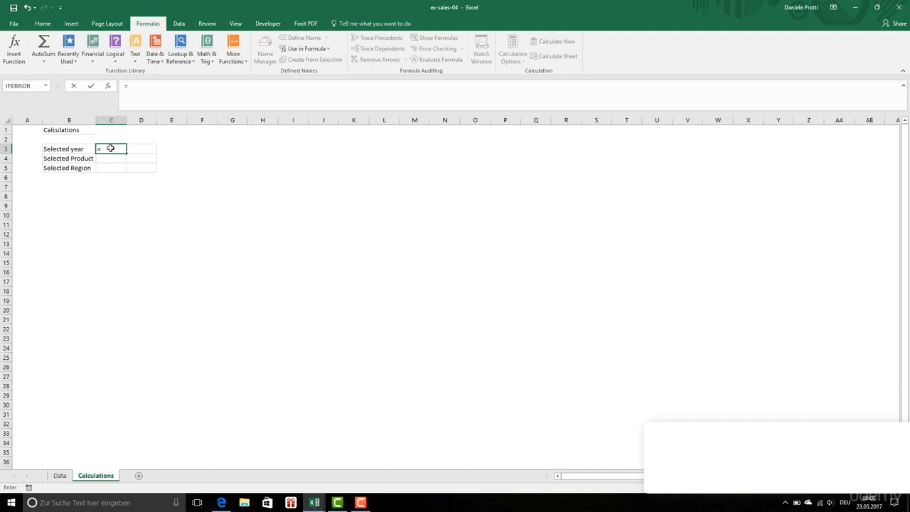
type("Selected_Region")
key("Return")
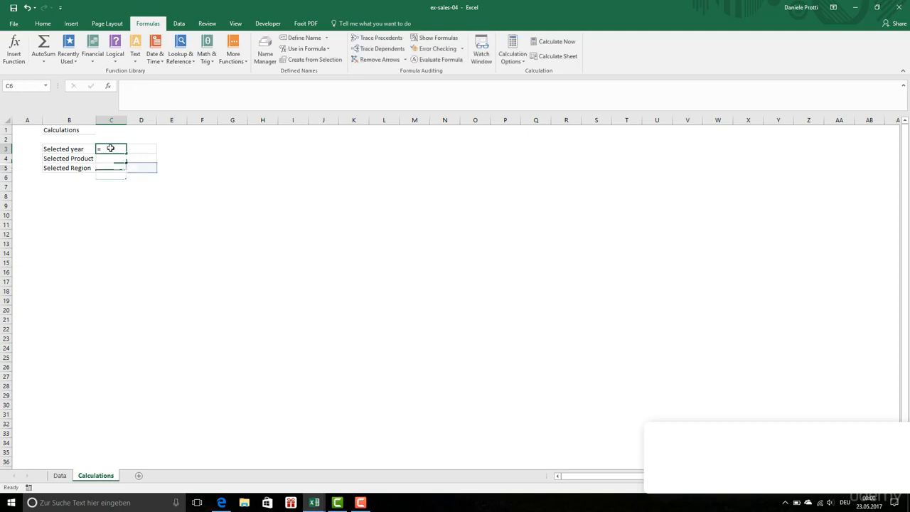
- List the products in B8:B13 by entering =Data!I4 in B8 and filling the formula down
left_click(68, 188)
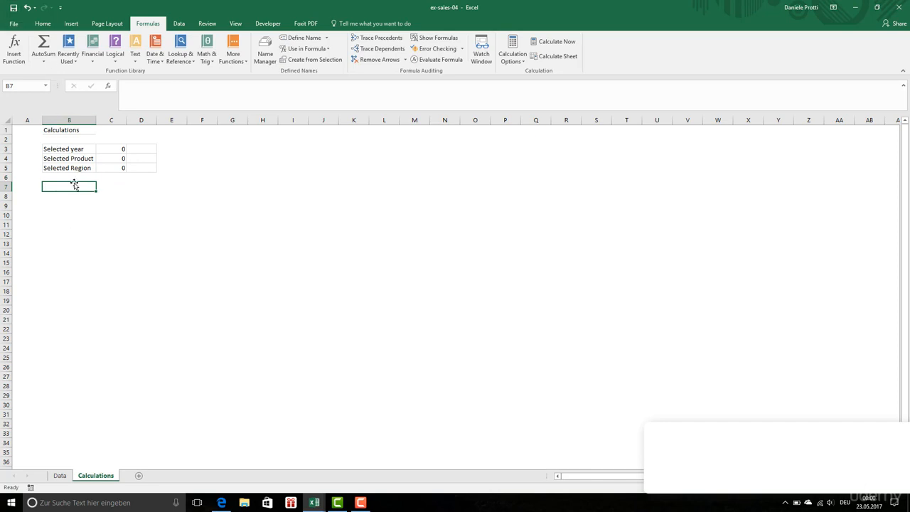
left_click(60, 476)
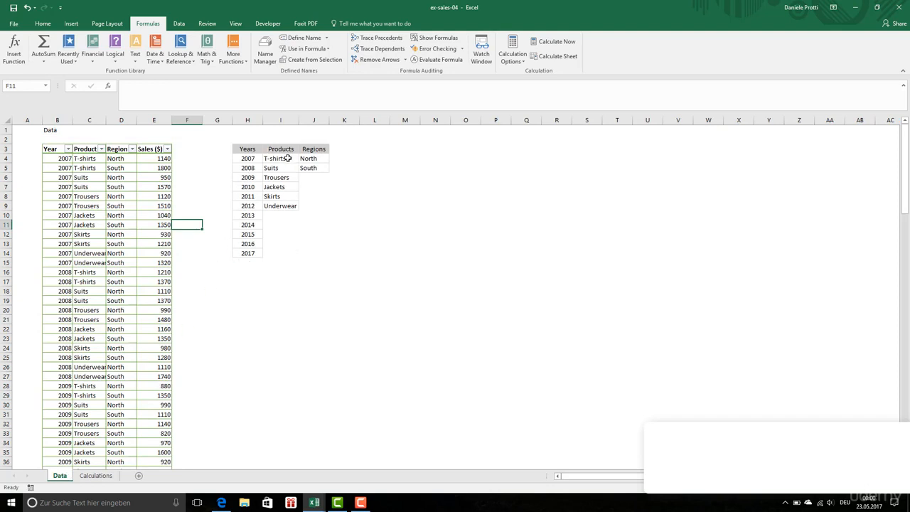
left_click_drag(287, 158, 287, 205)
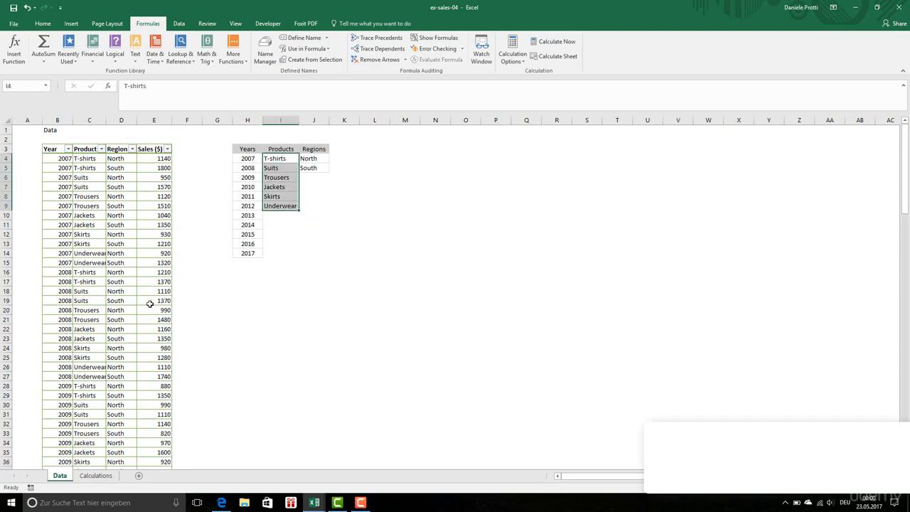
left_click(187, 249)
left_click(95, 476)
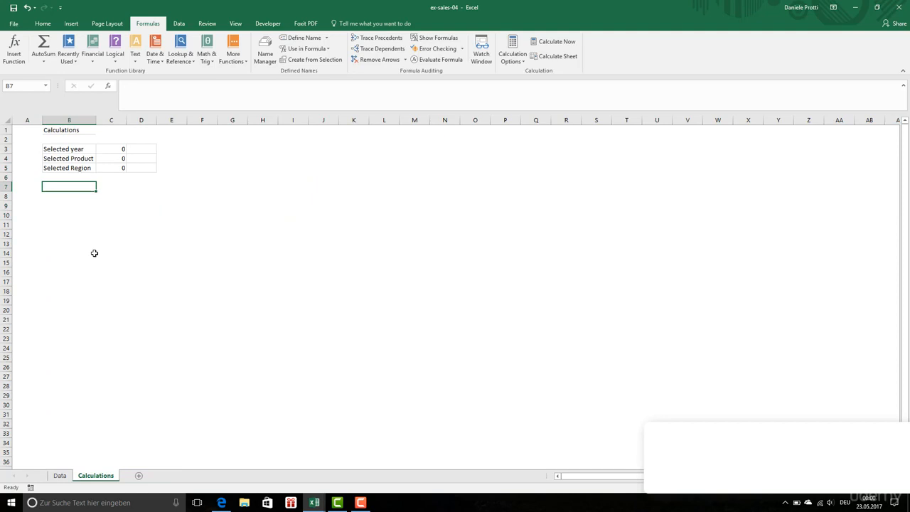
left_click(61, 196)
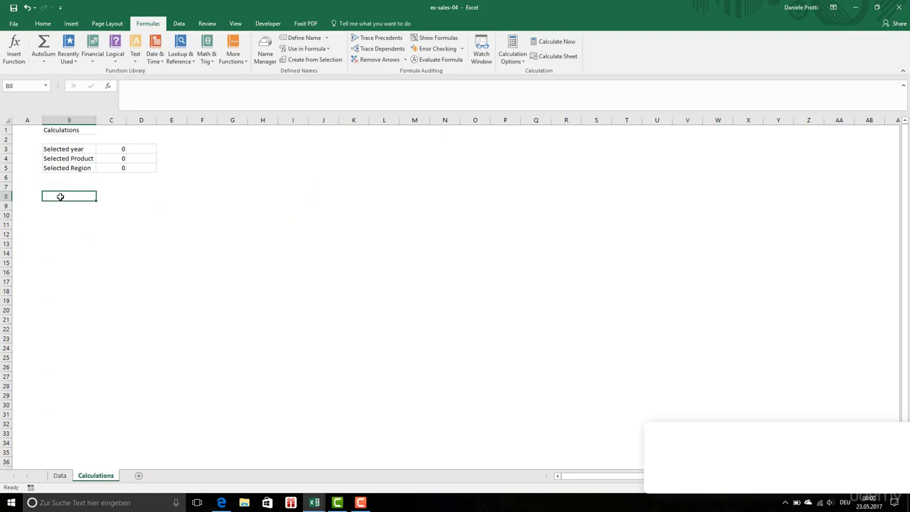
type("=")
left_click(60, 476)
left_click(274, 158)
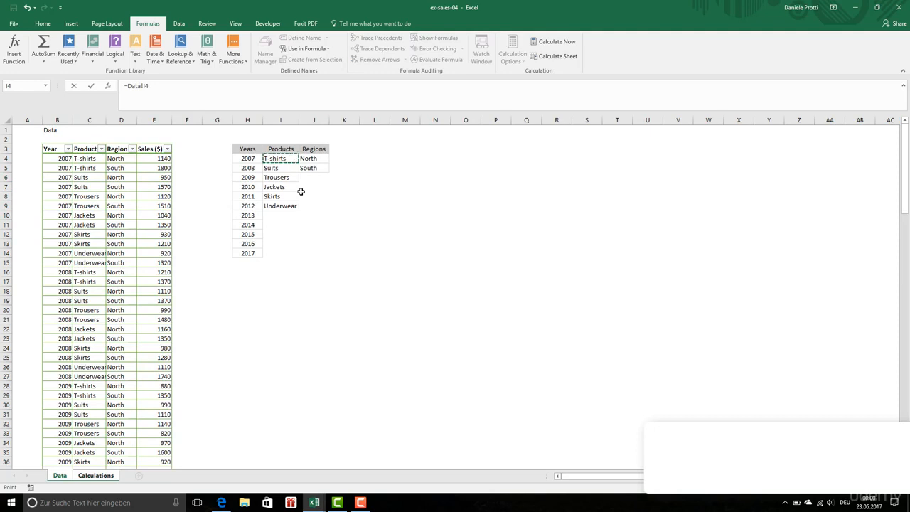
key("Return")
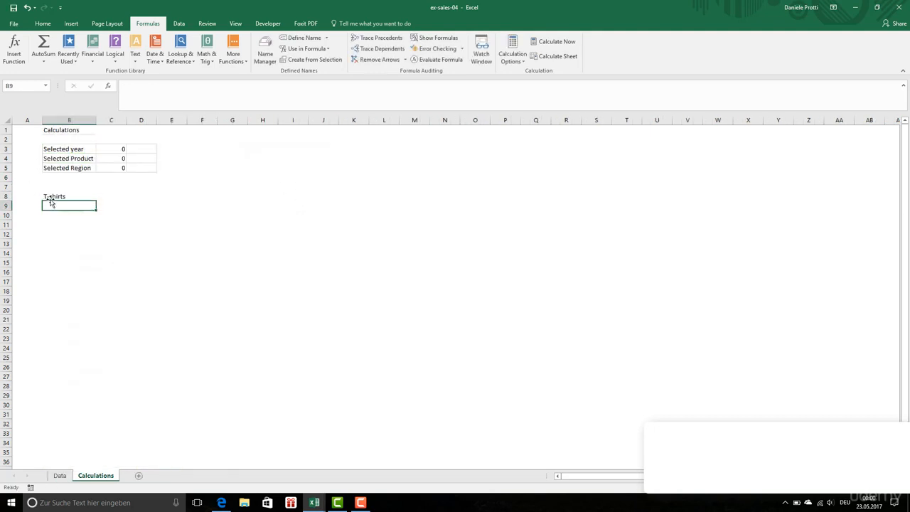
left_click(56, 200)
left_click_drag(96, 201, 93, 247)
- Copy the formatting of B3 to the product list B8:B13 and that of C3:C5 to C8:C13
left_click(87, 149)
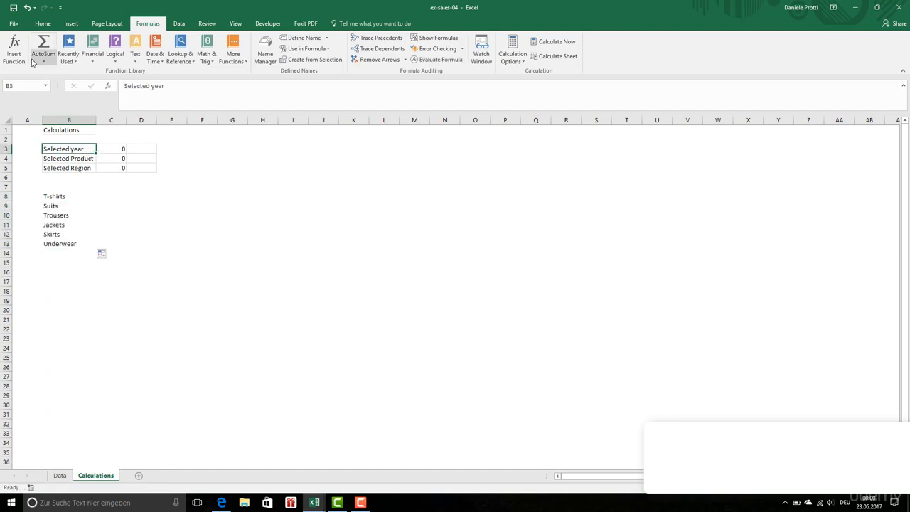
left_click(43, 23)
left_click(46, 59)
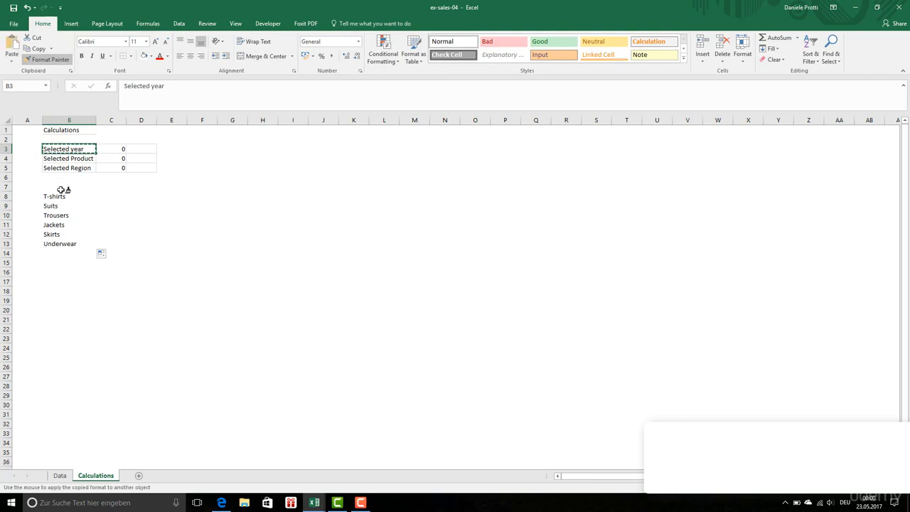
left_click_drag(63, 196, 71, 242)
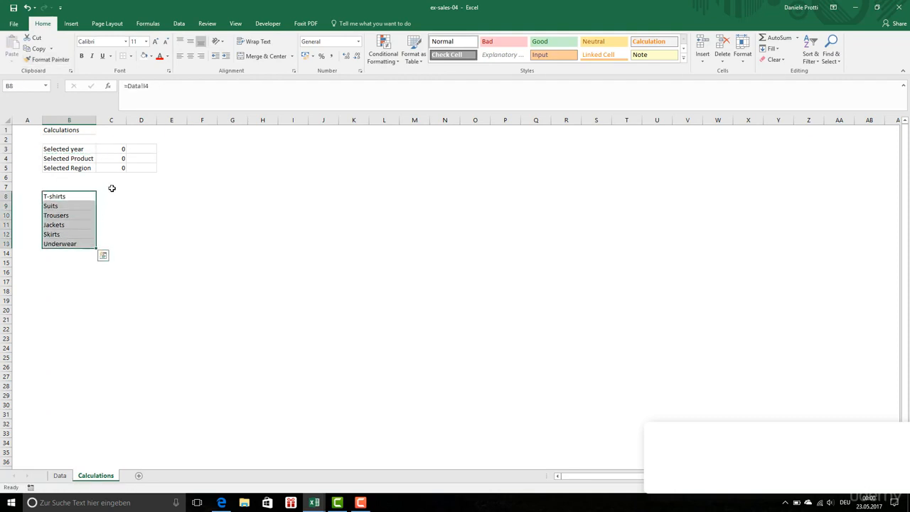
left_click_drag(116, 150, 115, 168)
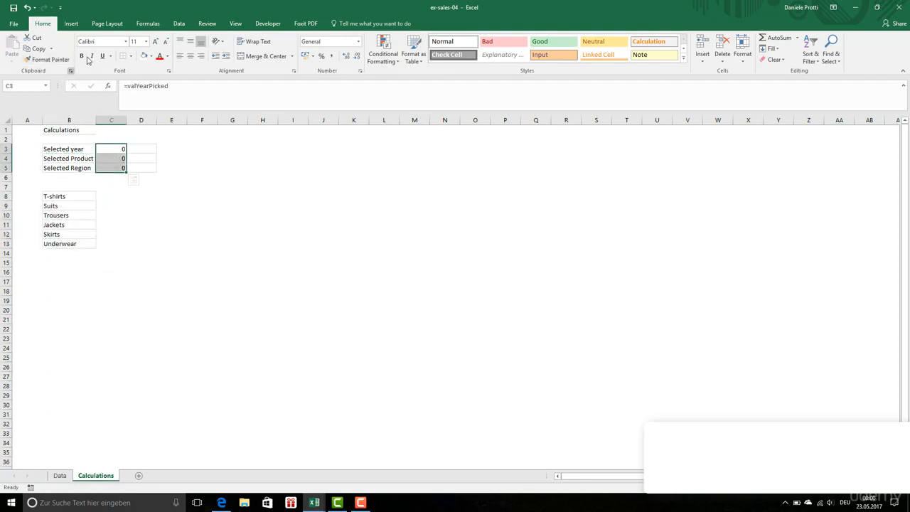
left_click(46, 59)
left_click_drag(110, 196, 112, 244)
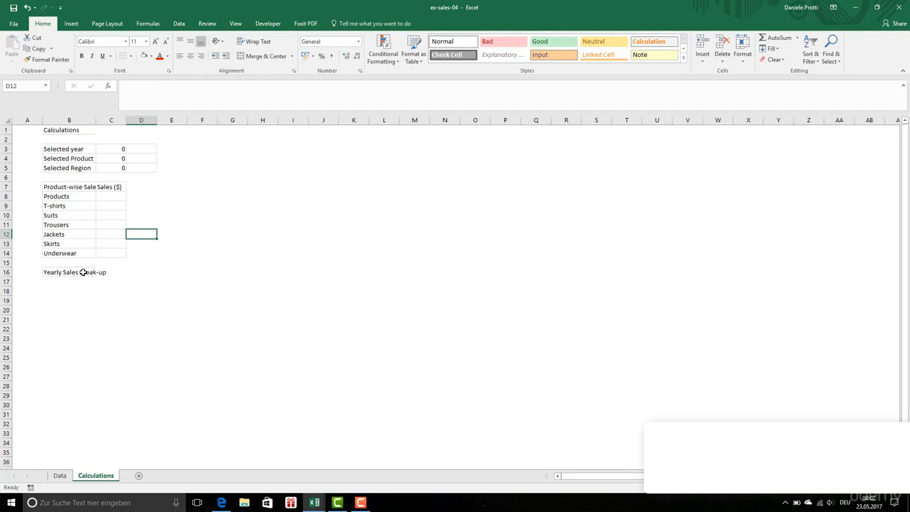
- Autofit column B so its width suits the longest label, Yearly Sales Break-up
left_click(80, 272)
left_click(118, 272)
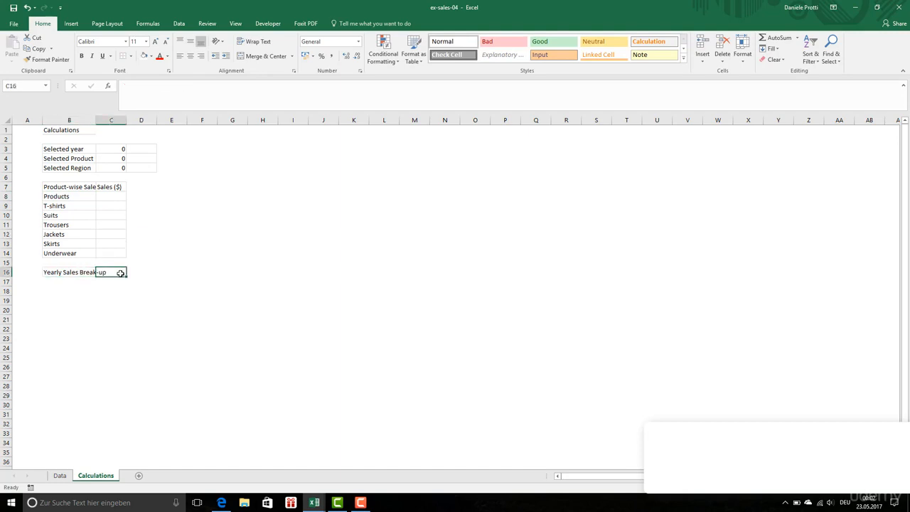
double_click(96, 120)
left_click(233, 232)
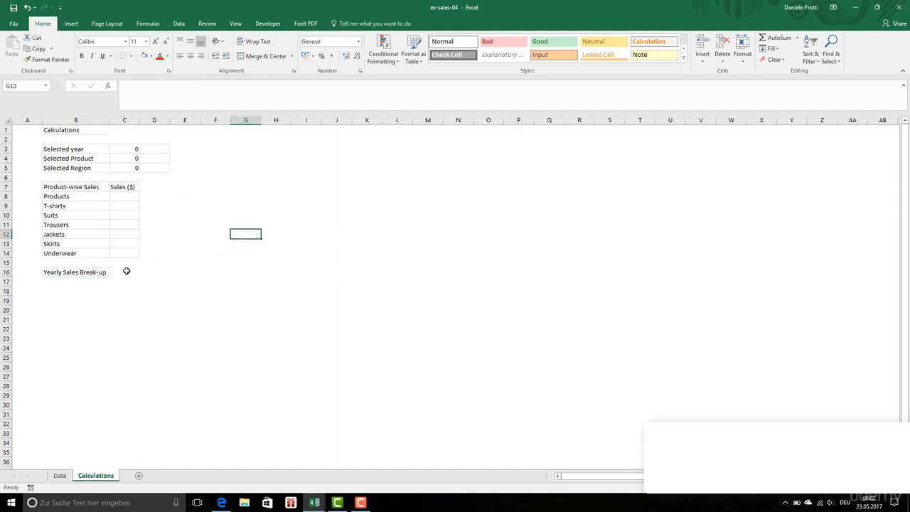
- Enter the header North in cell C16, beside the Yearly Sales Break-up label
left_click(126, 271)
type("N")
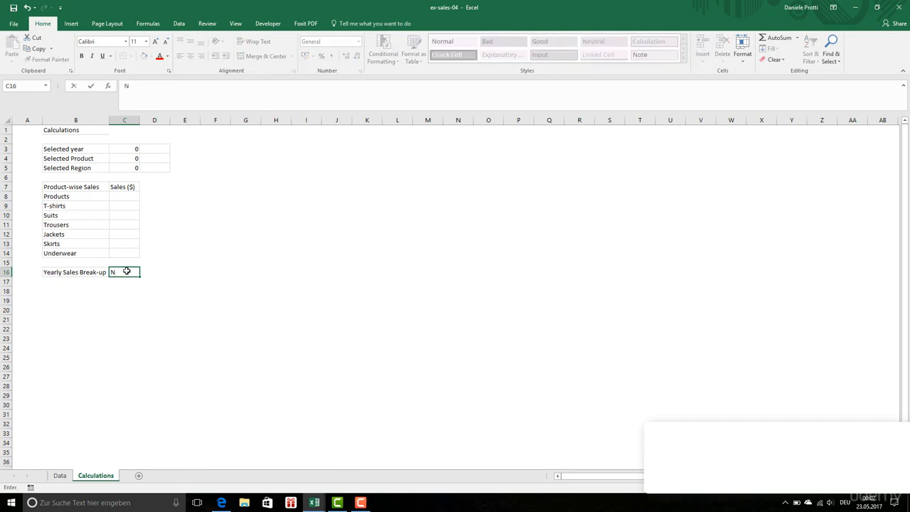
type("one")
key("Return")
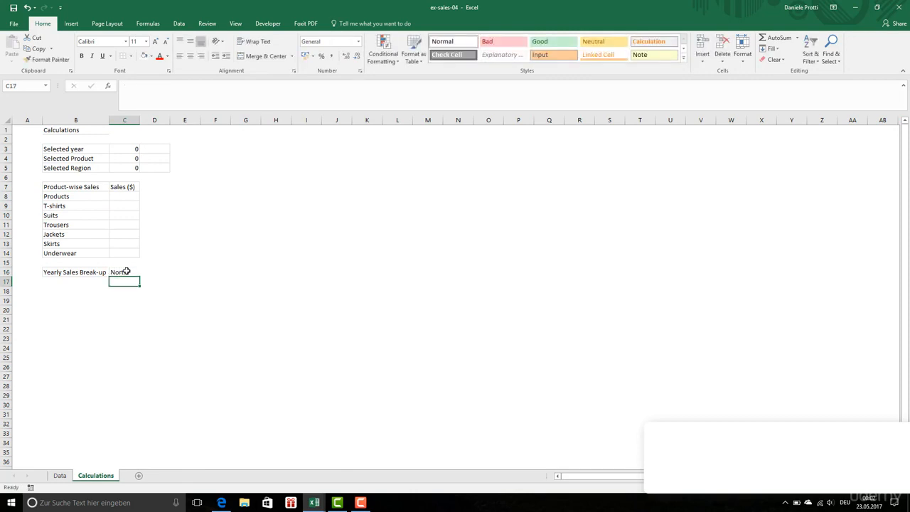
- Link C16 to the region list with =Data!J4 and enter the South and All Regions headers in D16:E16
left_click(125, 271)
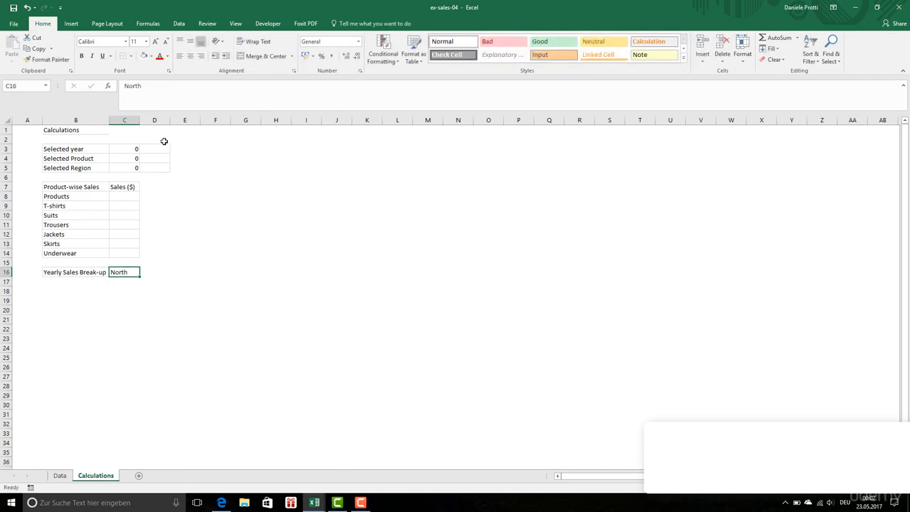
type("=")
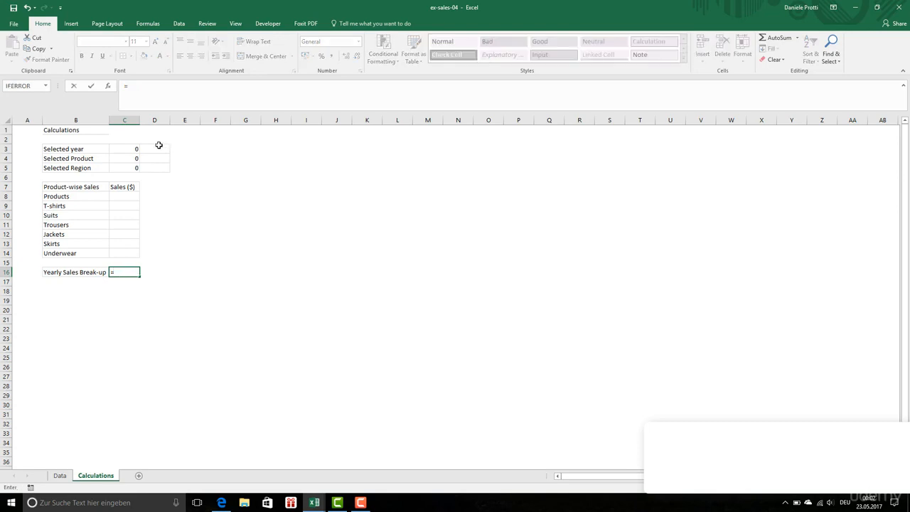
left_click(60, 476)
left_click(314, 157)
key("Tab")
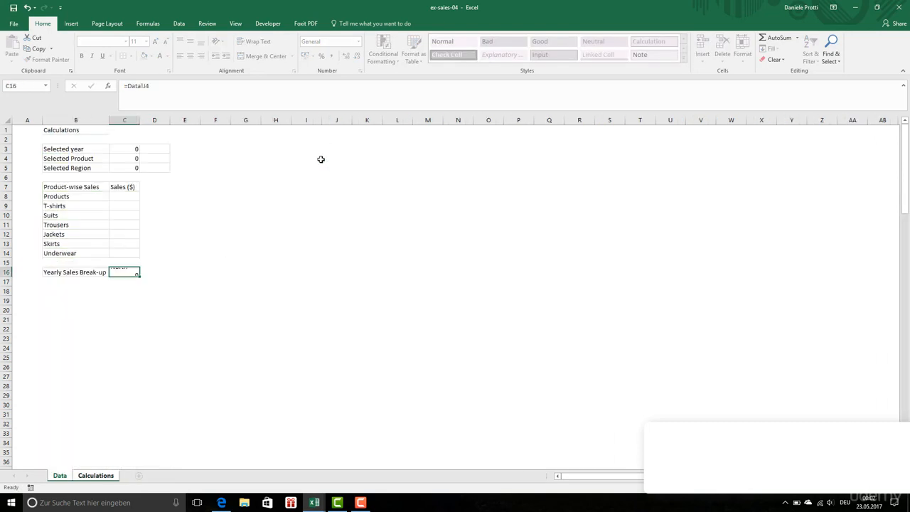
type("=")
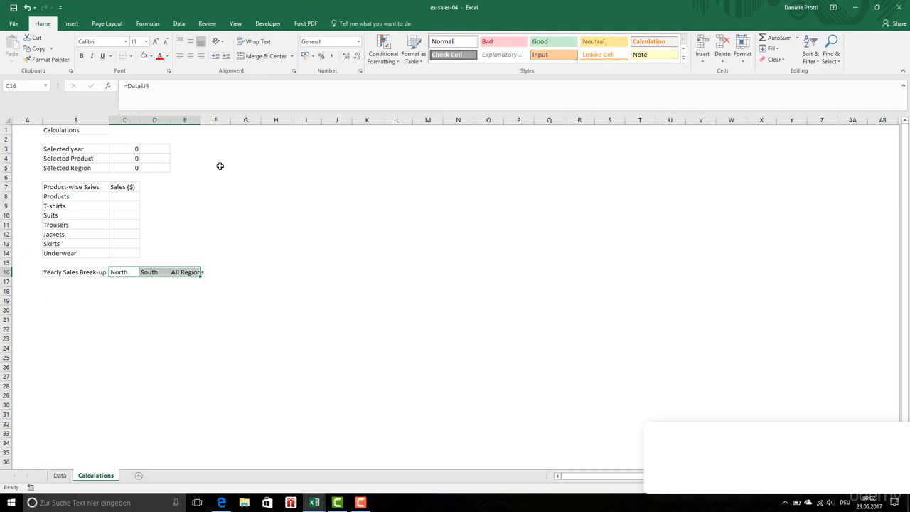
- Autofit column E to the width of the All Regions header
left_click(220, 167)
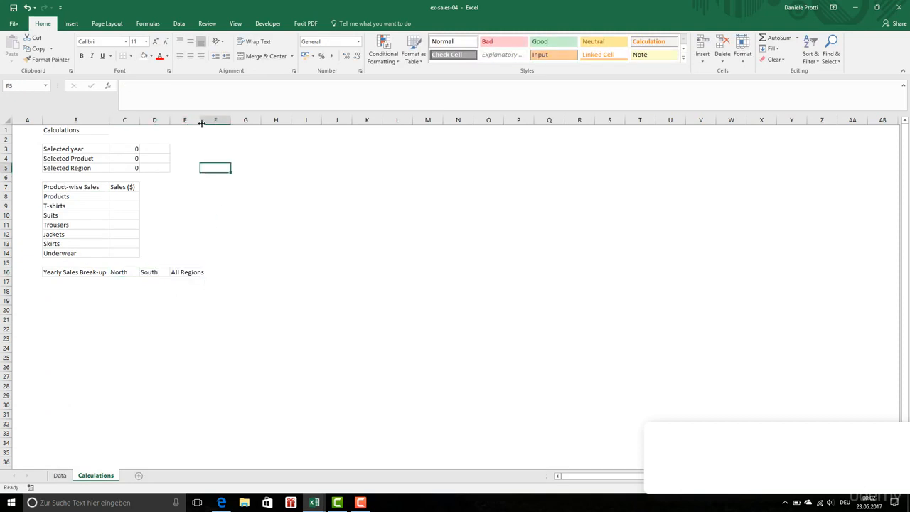
double_click(202, 119)
left_click(206, 197)
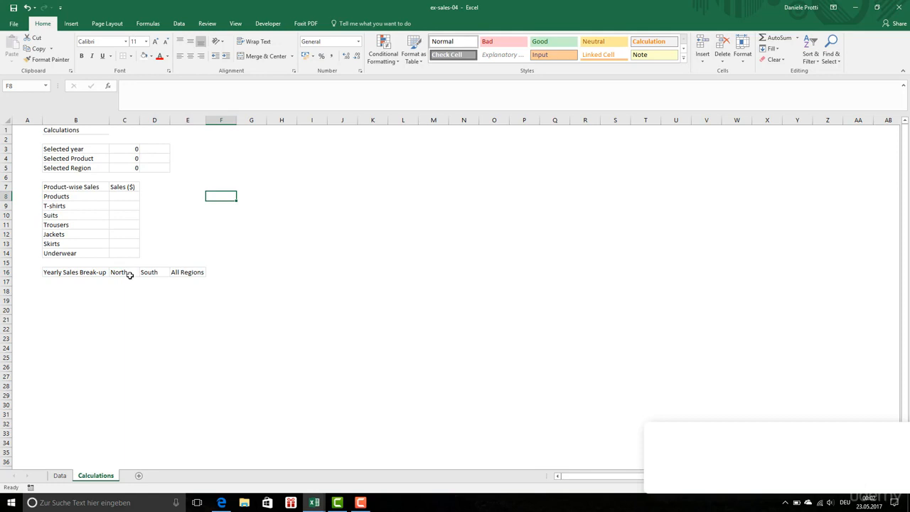
- List the years 2007 to 2016 in B17:B26 by entering =Data!H4 in B17 and filling the formula down
left_click(68, 282)
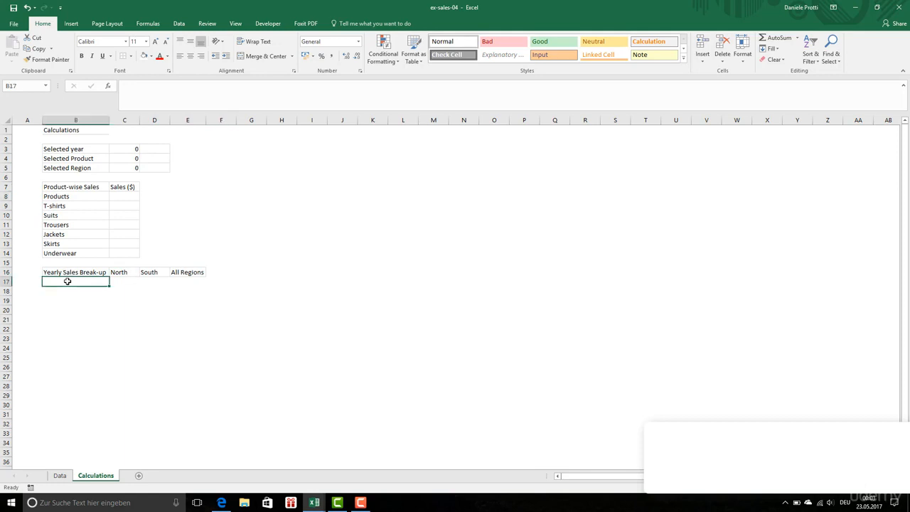
type("=")
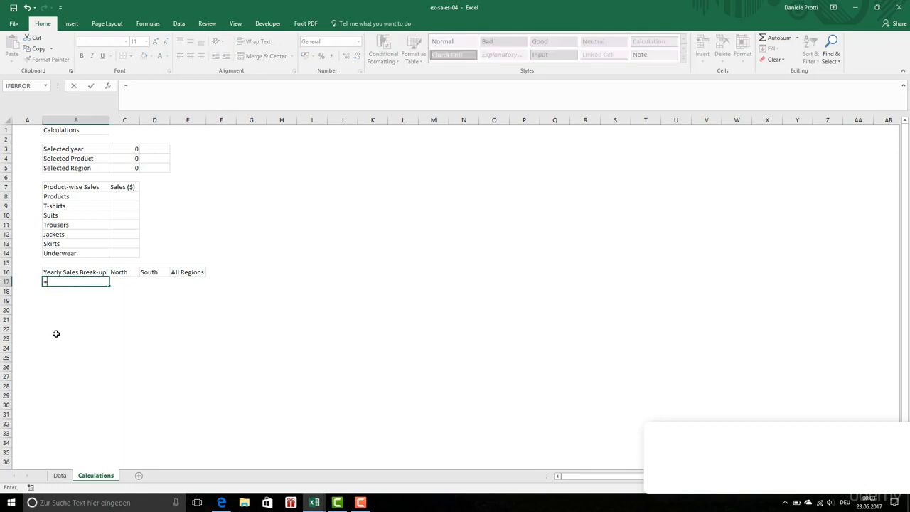
left_click(60, 475)
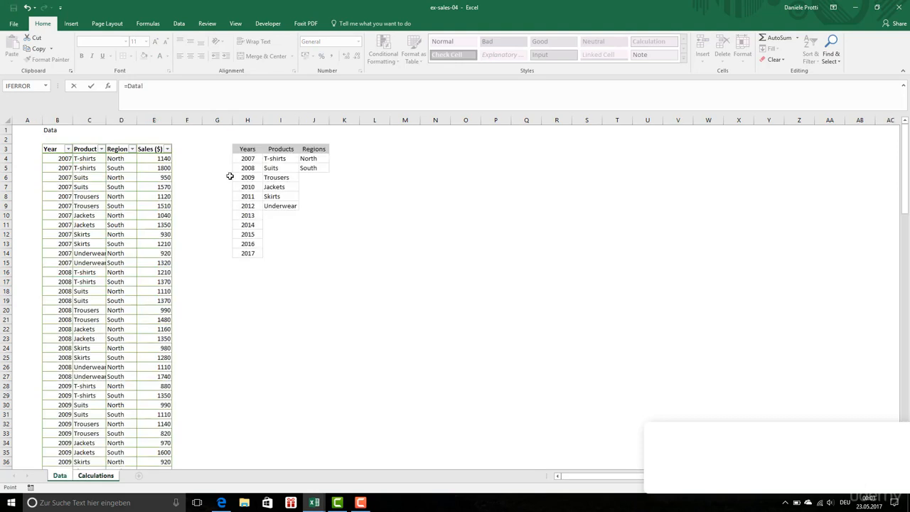
left_click(251, 158)
key("Return")
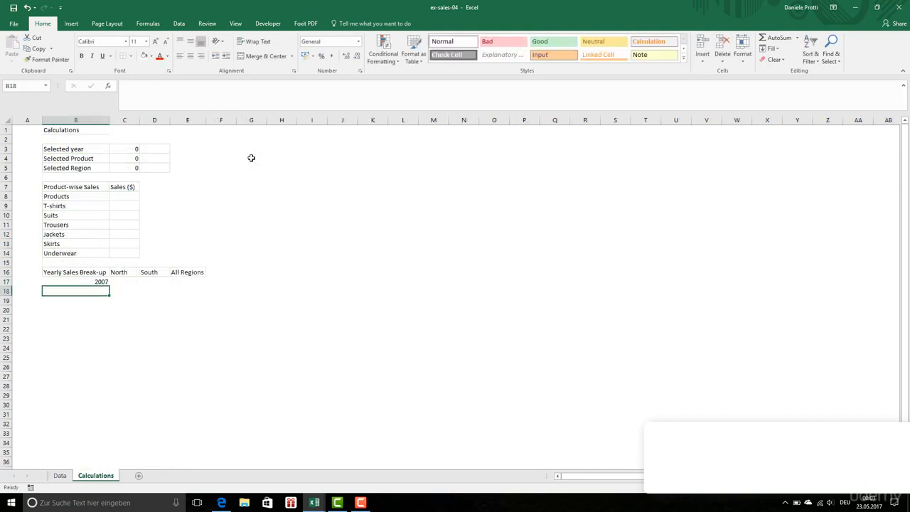
left_click(86, 282)
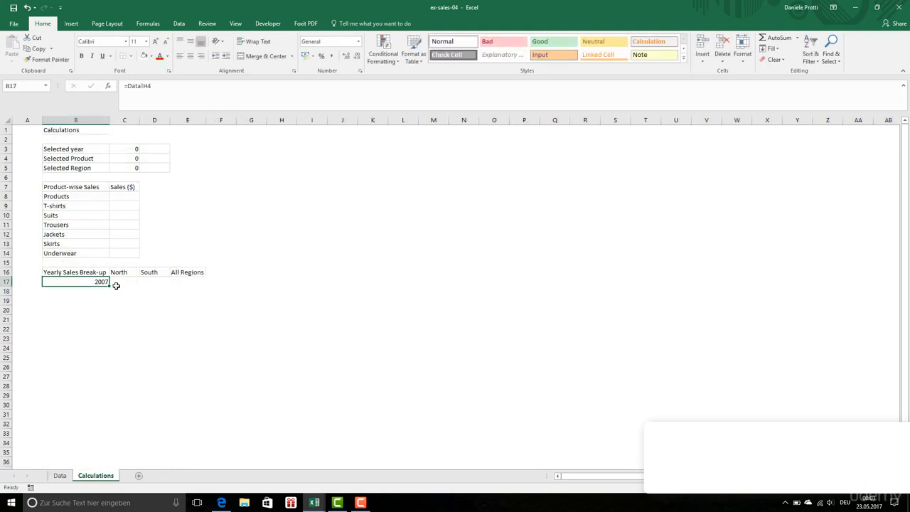
left_click_drag(111, 286, 110, 375)
left_click(125, 338)
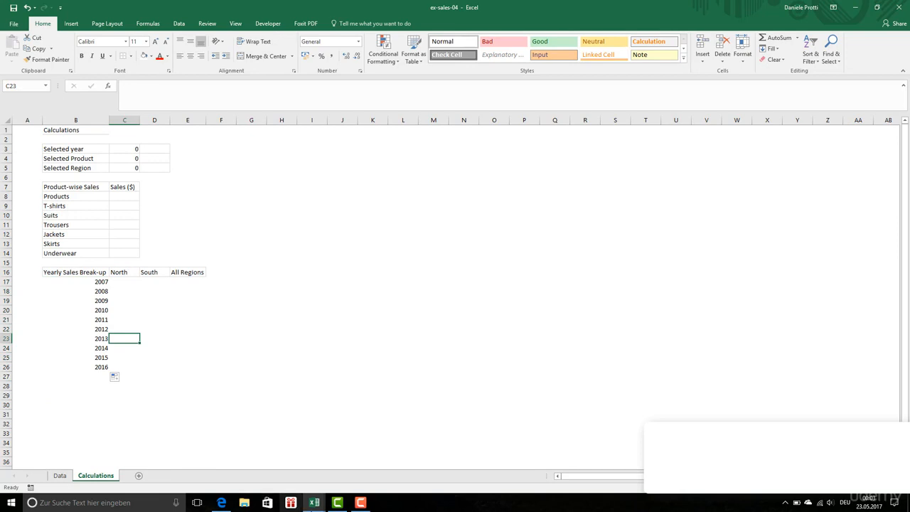
- Insert a row above the region headers and move the Yearly Sales Break-up title up into B16
left_click(82, 272)
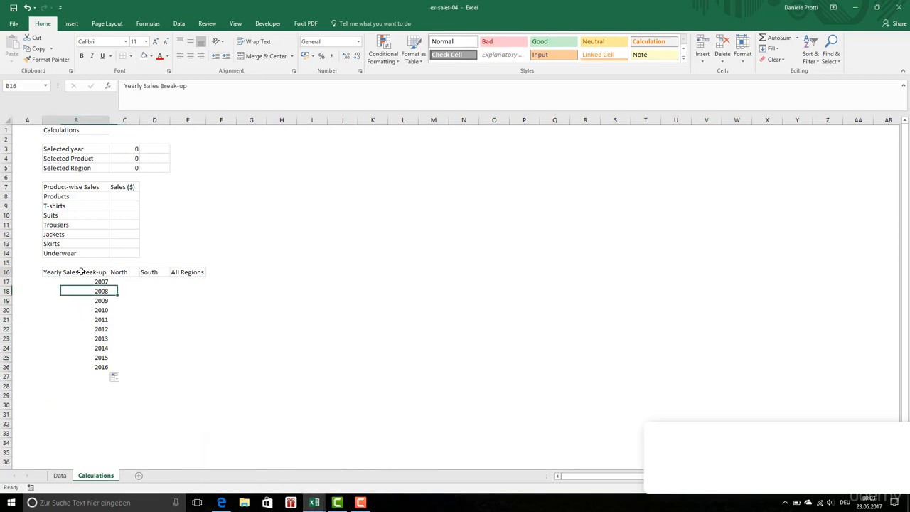
right_click(6, 273)
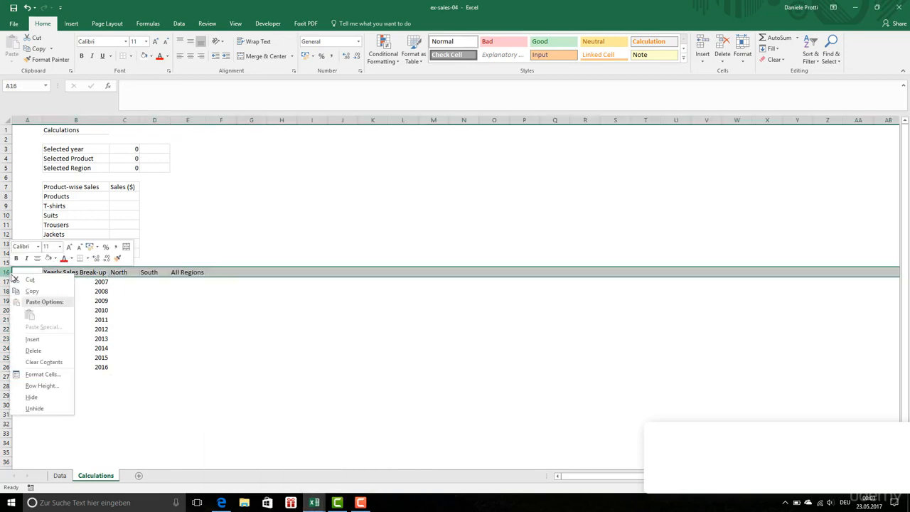
left_click(44, 339)
left_click(74, 282)
left_click_drag(78, 289, 78, 272)
- Copy the formatting of C17 to B17 and enter year as the header in B17
left_click(122, 283)
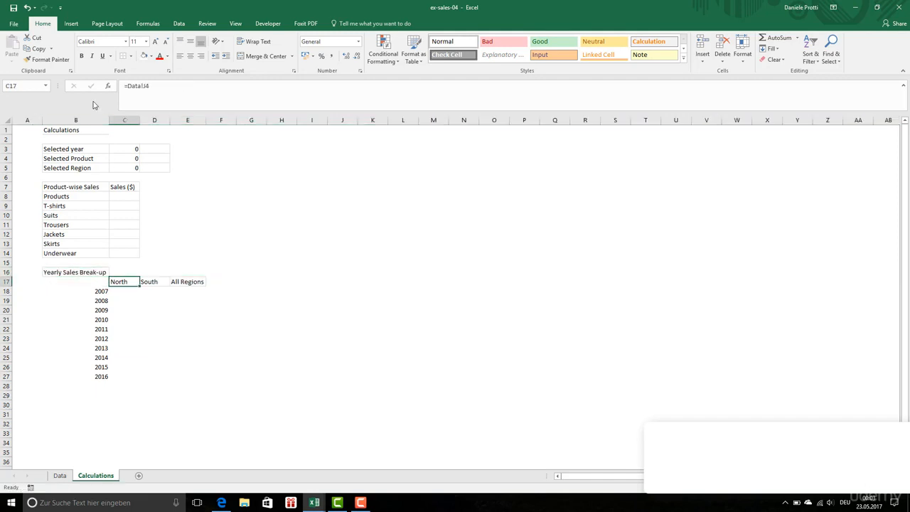
left_click(52, 61)
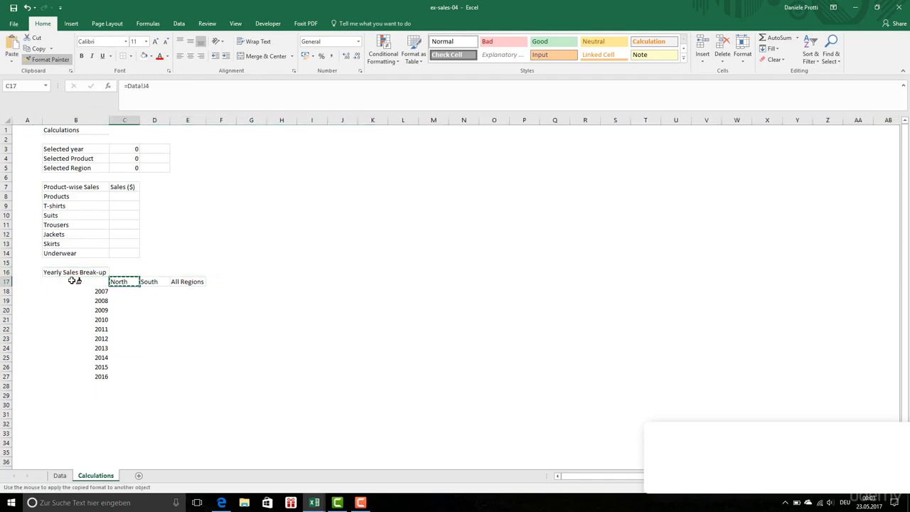
left_click(73, 281)
type("yearly")
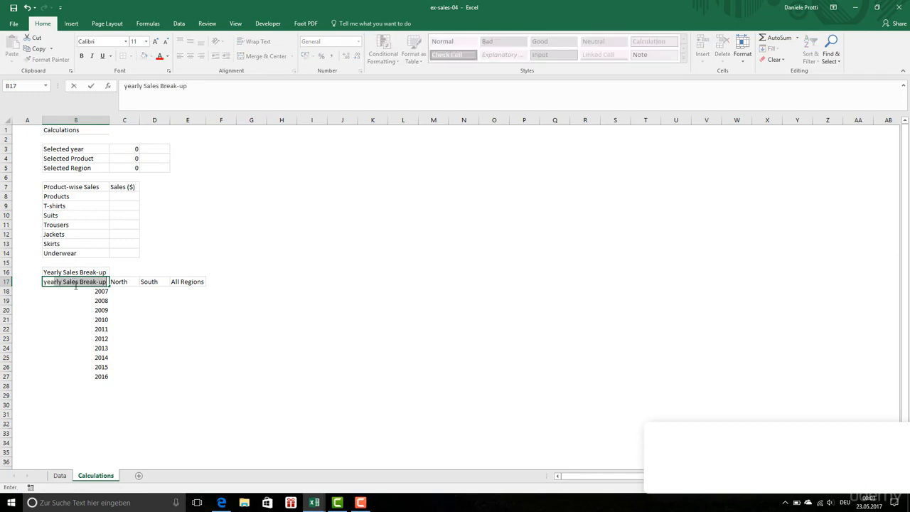
key("BackSpace")
key("BackSpace")
key("BackSpace")
key("Return")
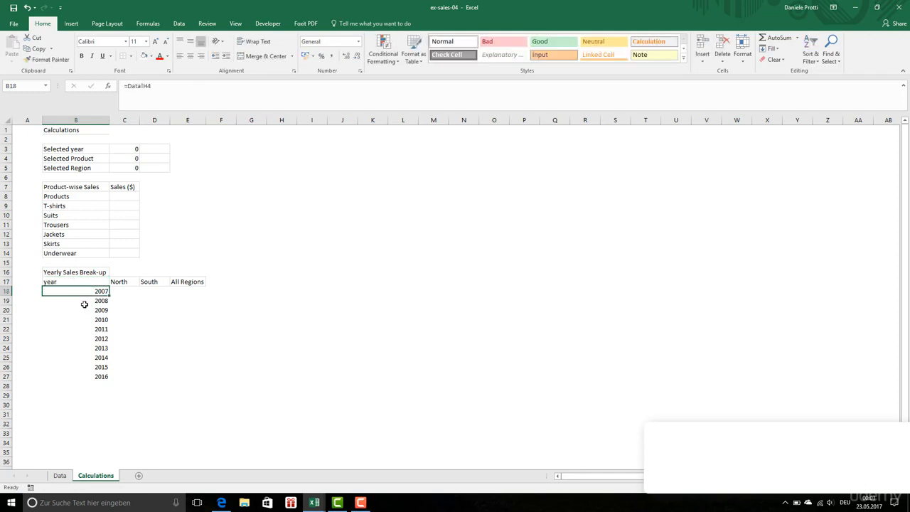
- Try centring the year header in B17 and reapply the formatting of C17 to it
left_click(89, 282)
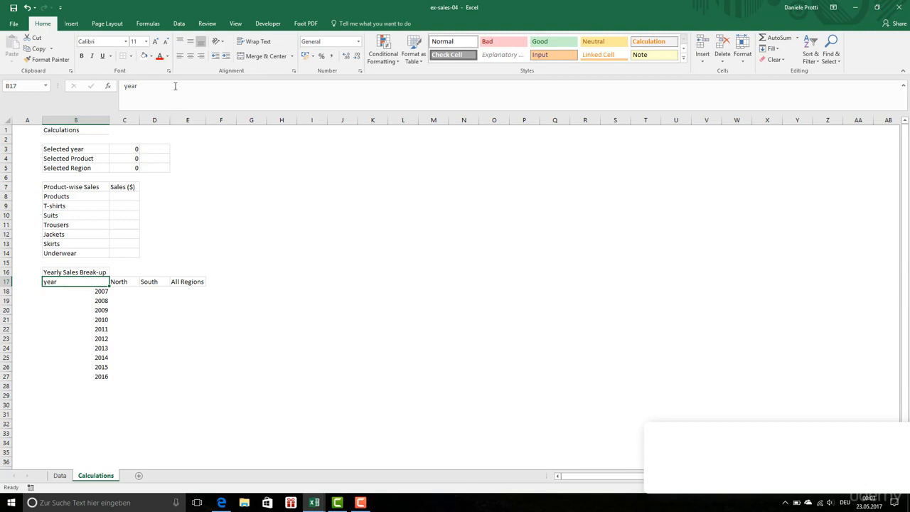
left_click(190, 56)
left_click(122, 282)
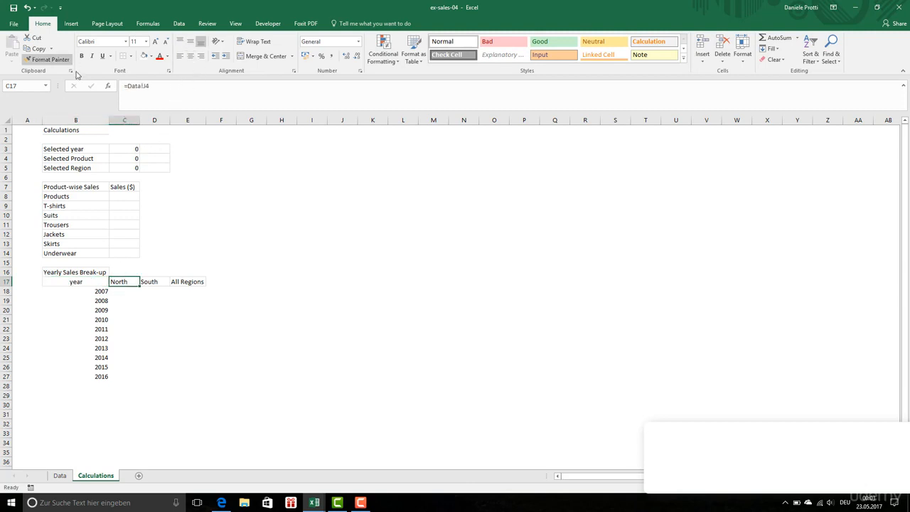
left_click(59, 64)
left_click(75, 281)
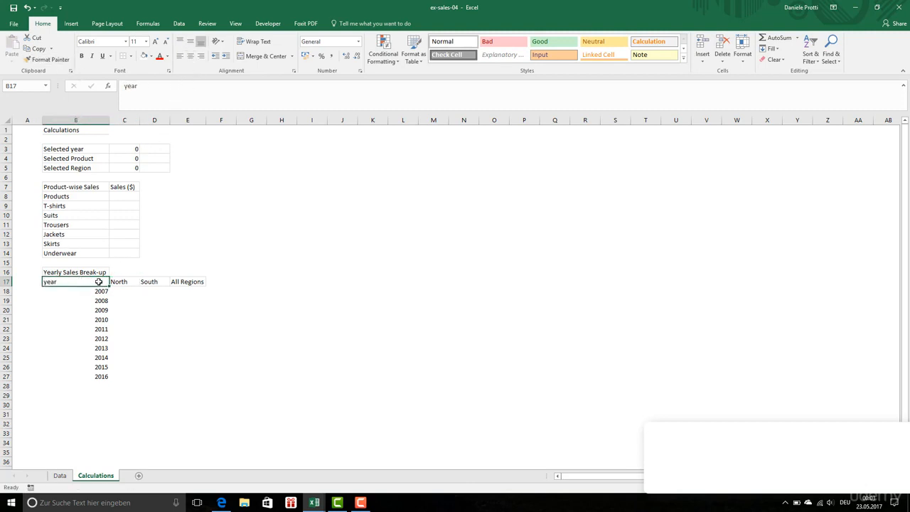
- Centre the region headers in C17:E17 and the year column in B17:B27
left_click_drag(129, 282, 195, 283)
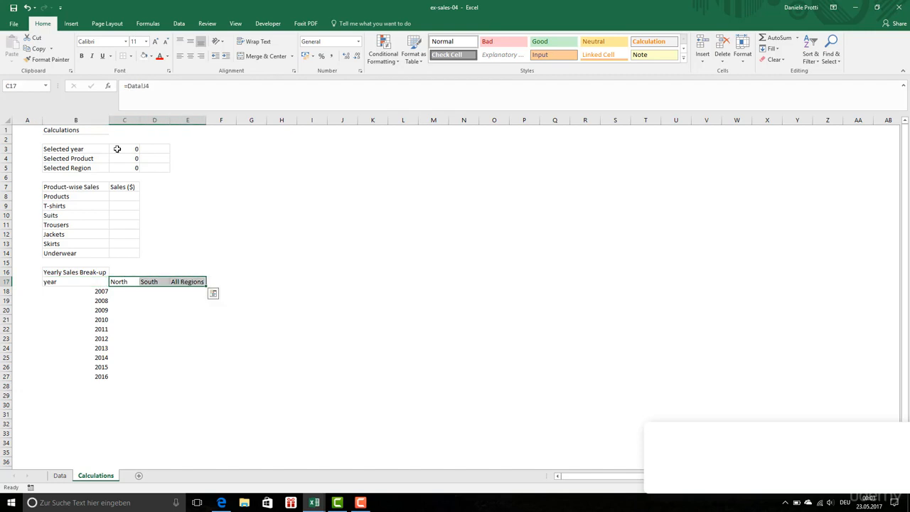
left_click(191, 60)
left_click(157, 297)
left_click_drag(80, 292, 71, 377)
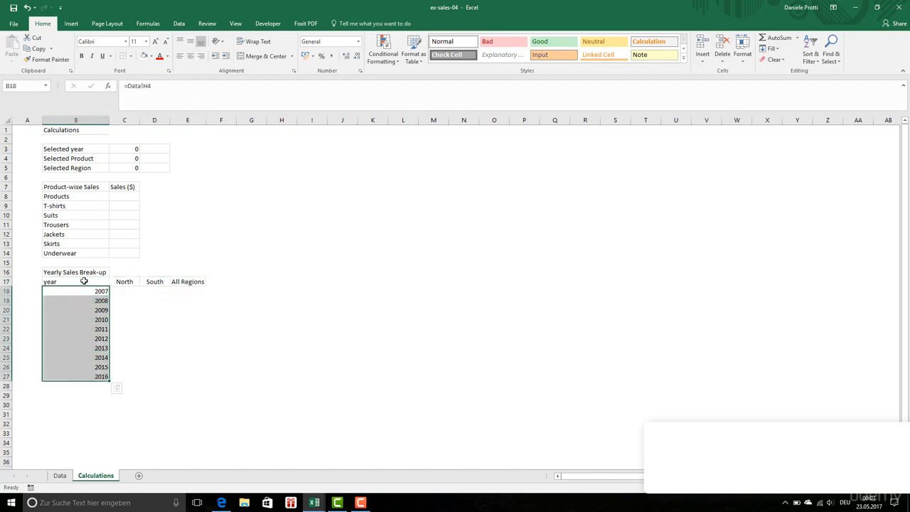
left_click_drag(83, 284, 77, 375)
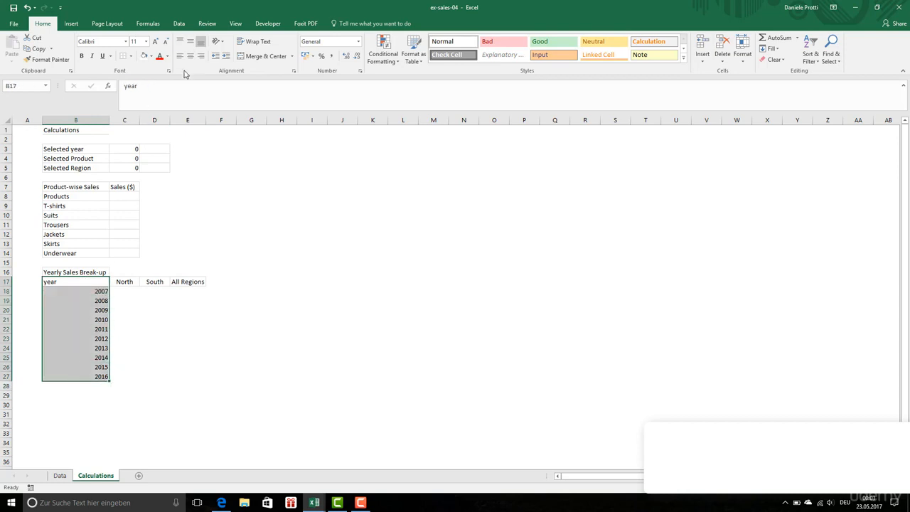
left_click(190, 60)
- Copy the formatting of B17 to the years B18:B27 and that of C17:E17 to the empty cells C18:E27
left_click(74, 281)
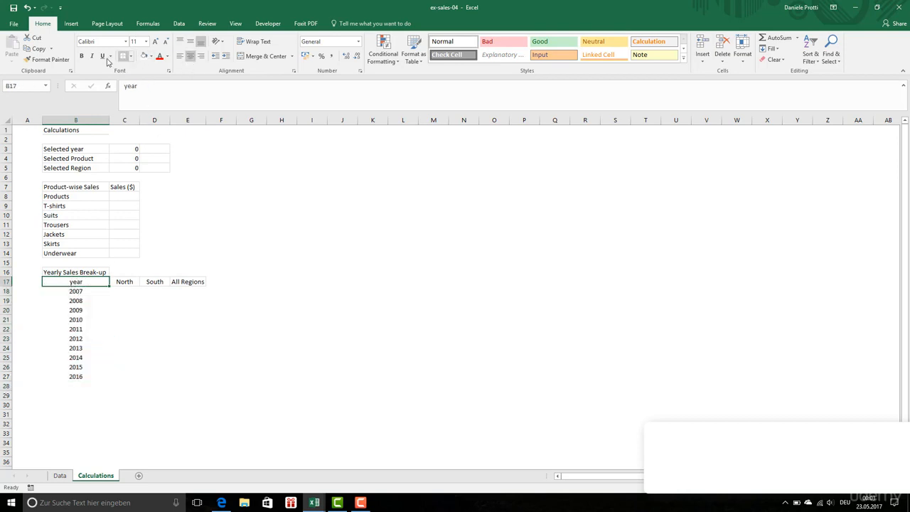
left_click(62, 63)
left_click_drag(75, 291, 71, 376)
left_click(148, 310)
left_click_drag(125, 282, 187, 283)
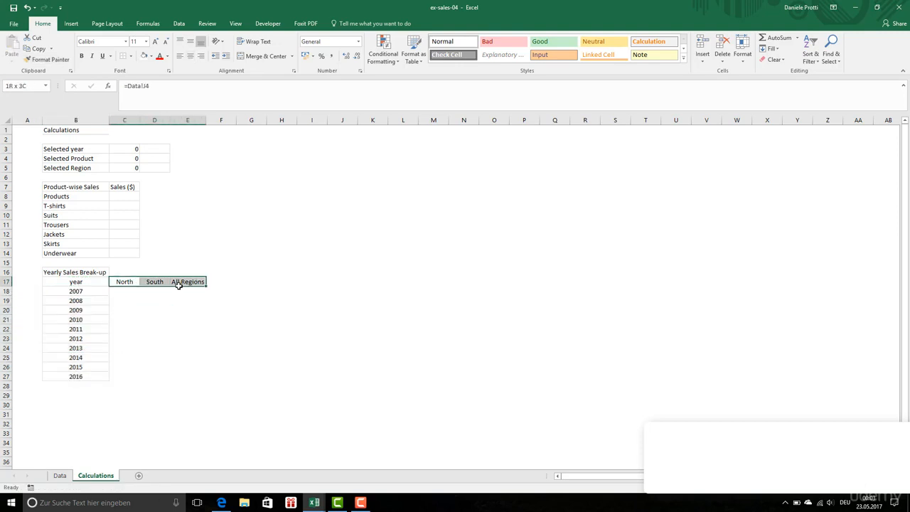
left_click(62, 61)
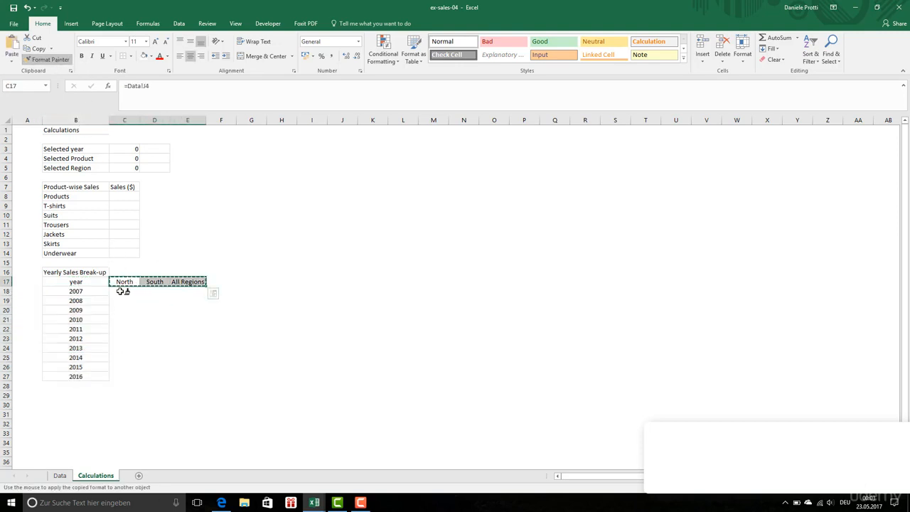
mouse_move(121, 290)
left_mouse_down()
mouse_move(168, 362)
mouse_move(190, 375)
left_mouse_up()
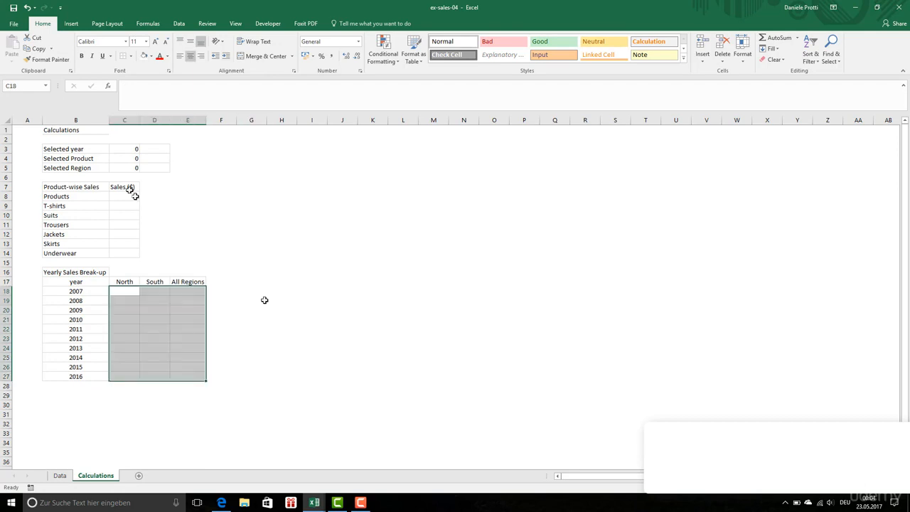
- Enter the sample selections 2017, Suits and North in D3:D5 for year, product and region
left_click(158, 149)
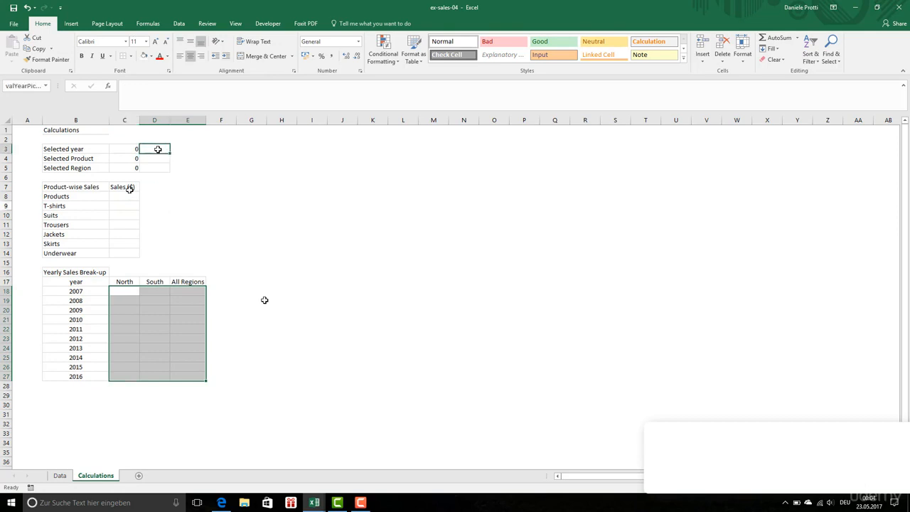
type("2017")
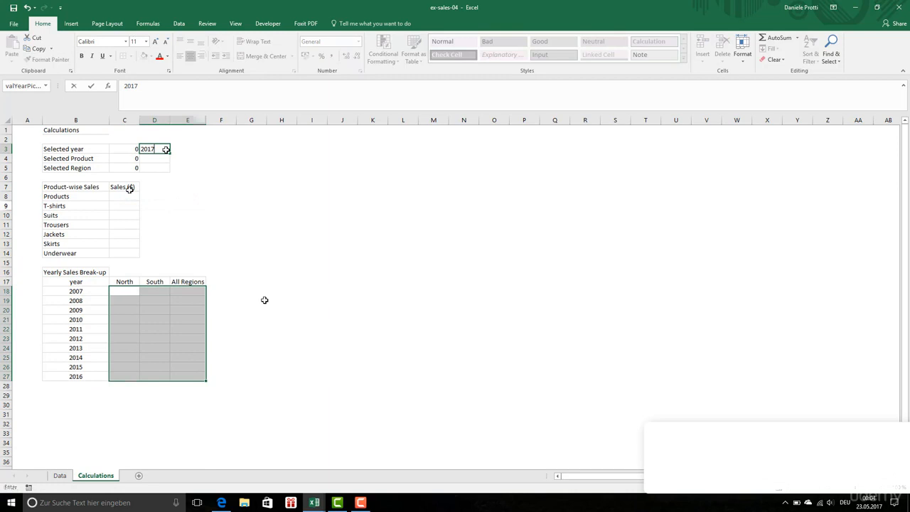
type("No")
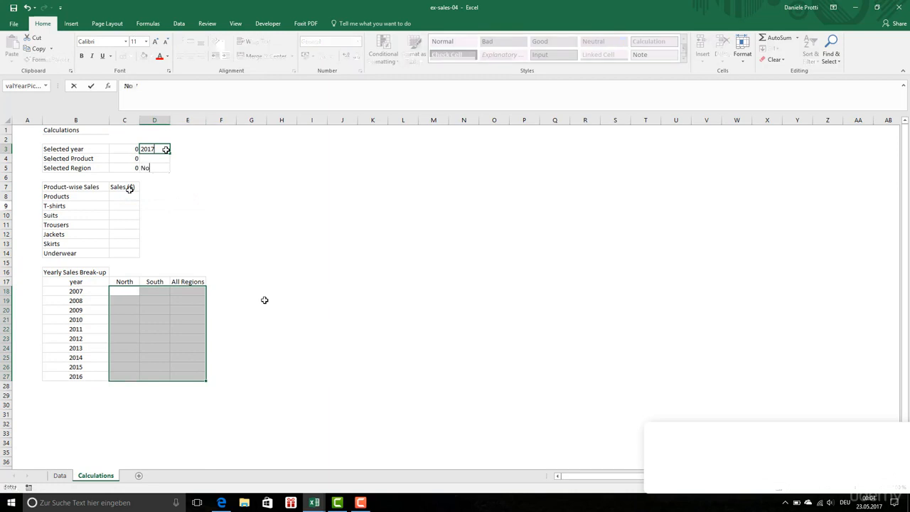
type("rth")
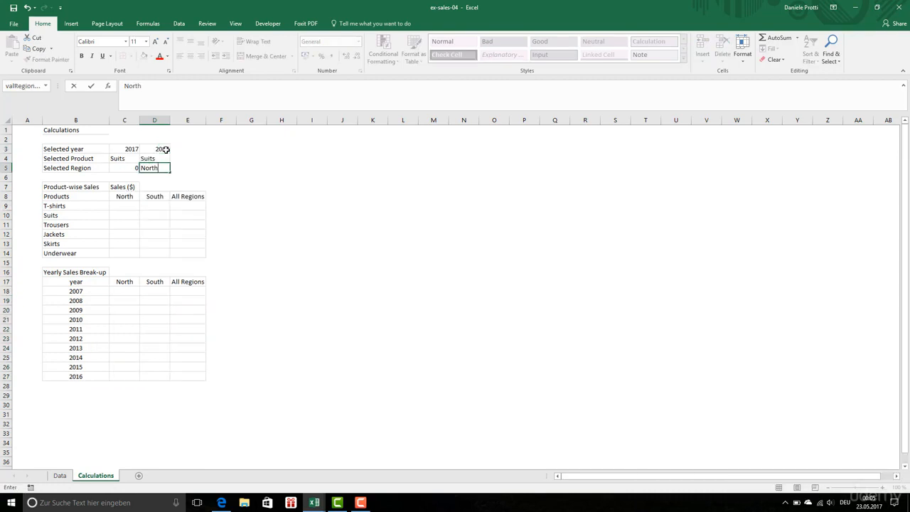
key("Return")
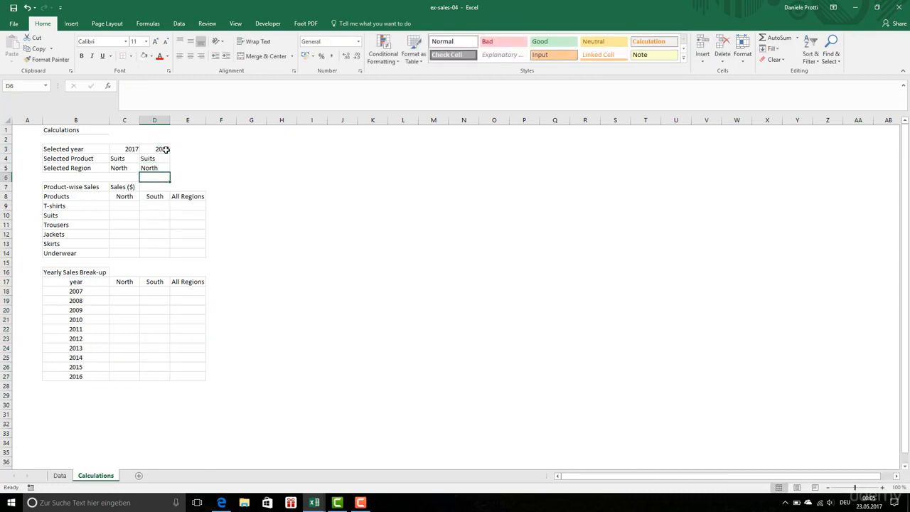
- Start a SUMIFS formula in C9 with tblSales[Sales ($)] as sum range and tblSales[Year] matched to the selected year in C3
left_click(130, 205)
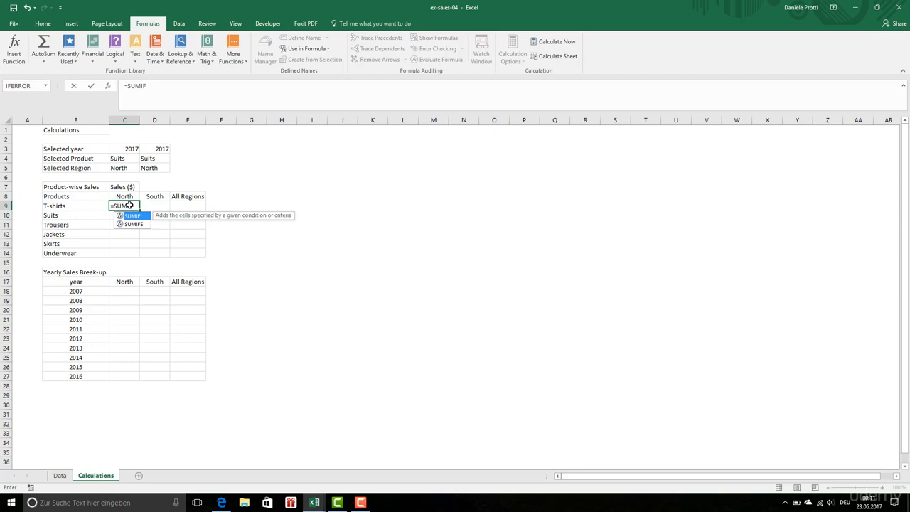
type("SUMIFS")
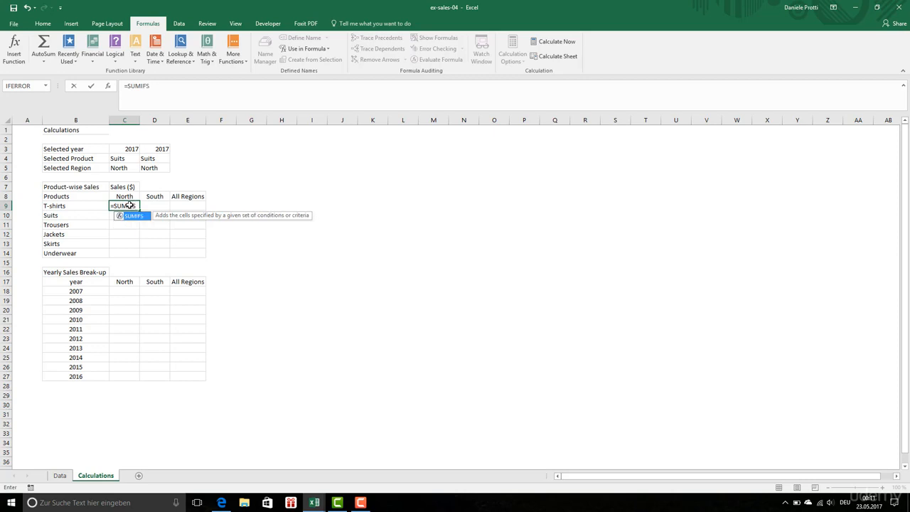
type("(Data!E4:E133")
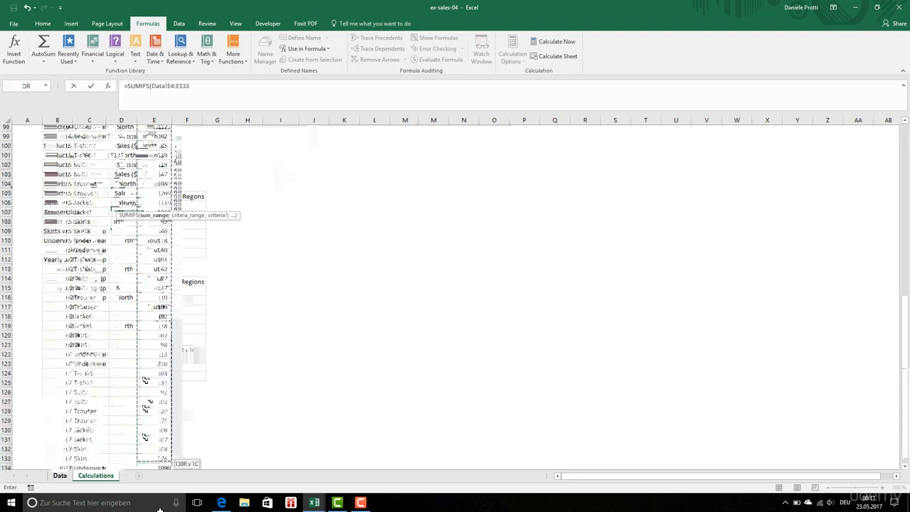
left_click_drag(170, 464, 165, 429)
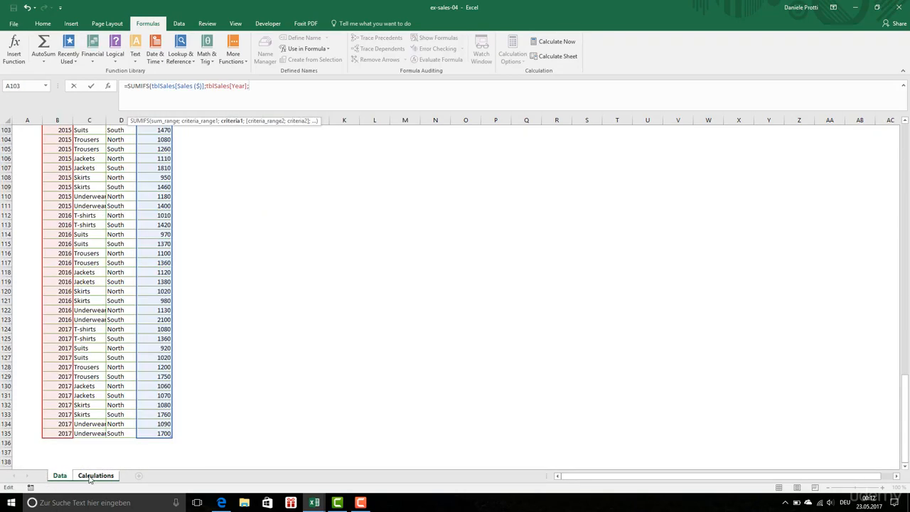
left_click(89, 478)
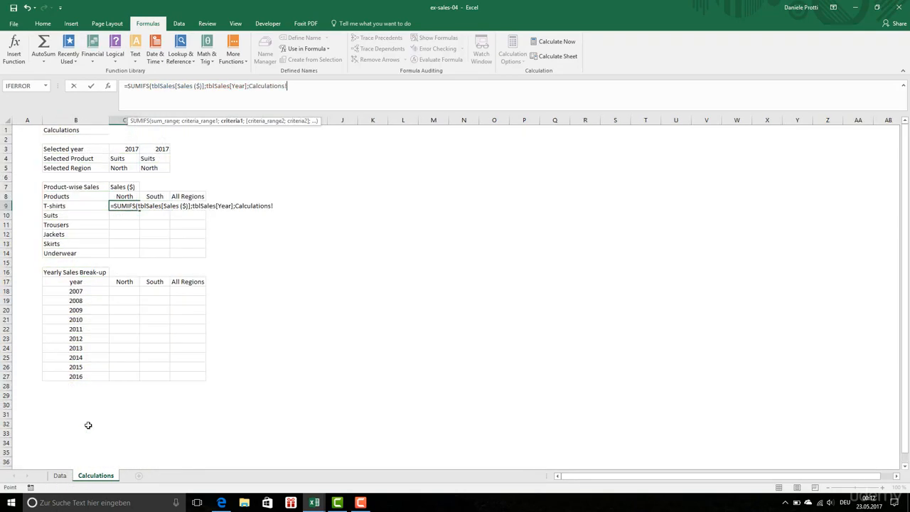
left_click(130, 148)
type(";")
- Add tblSales[Product] from the Data sheet as second criteria range, matched to the product name in B9
key("ctrl+Page_Up")
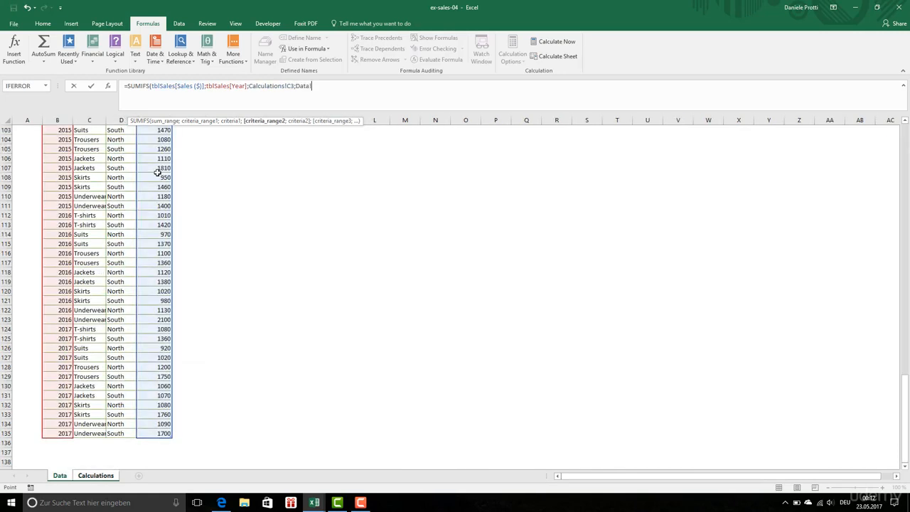
left_click(905, 138)
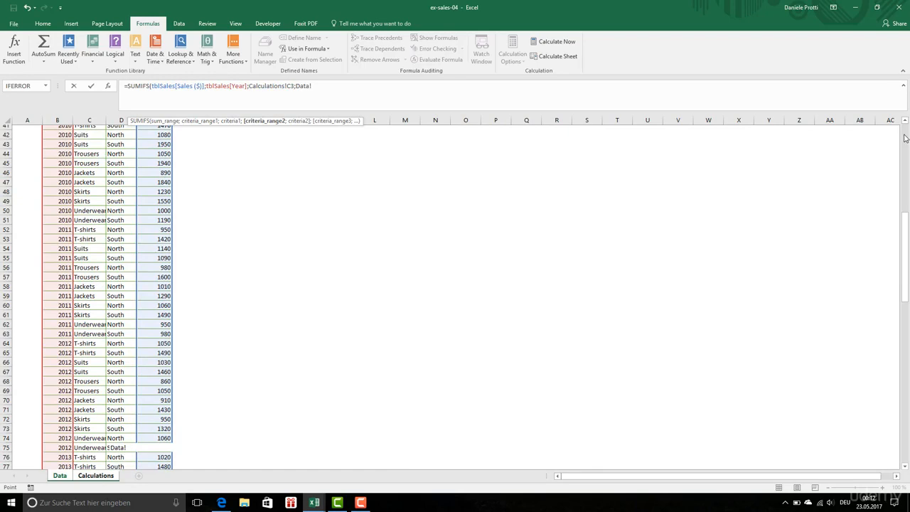
left_click(905, 139)
left_click_drag(90, 157, 97, 498)
type(";")
key("ctrl+Page_Down")
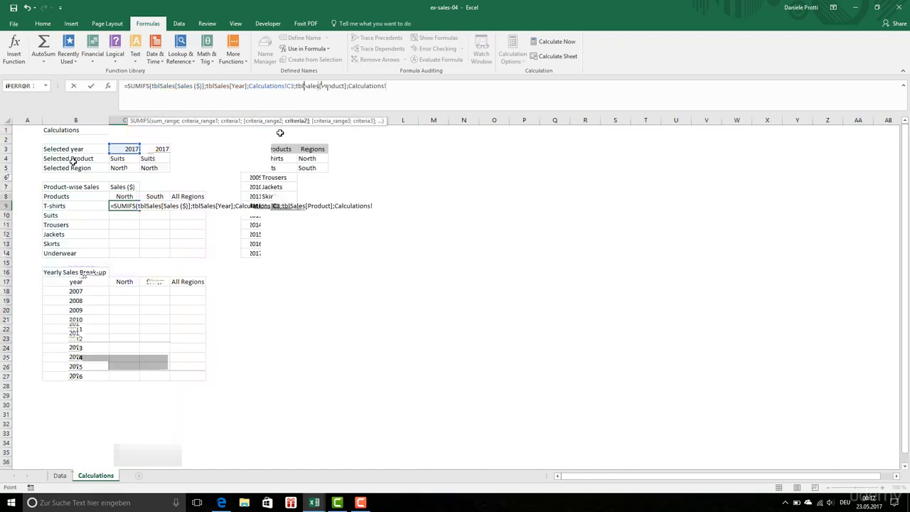
left_click(72, 205)
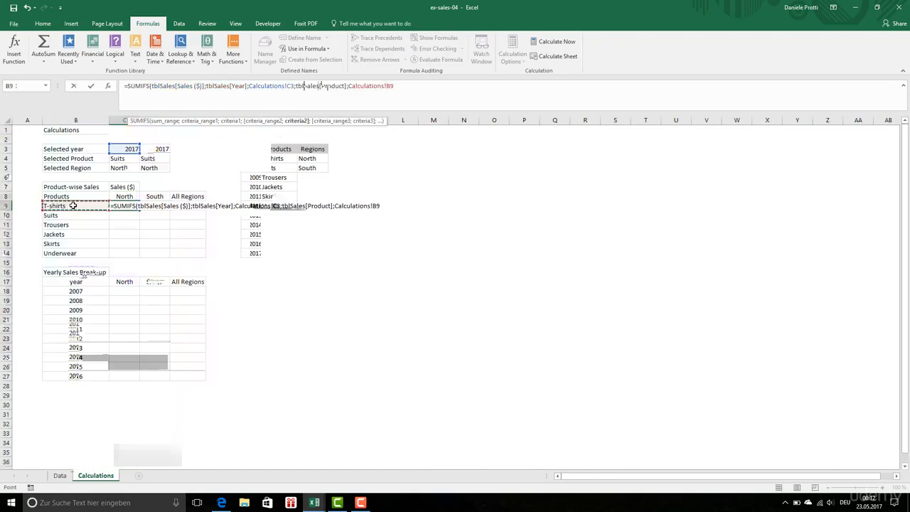
type(";")
- Add tblSales[Region] as third criteria range, matched to the region header in C8, and complete the formula
left_click(60, 475)
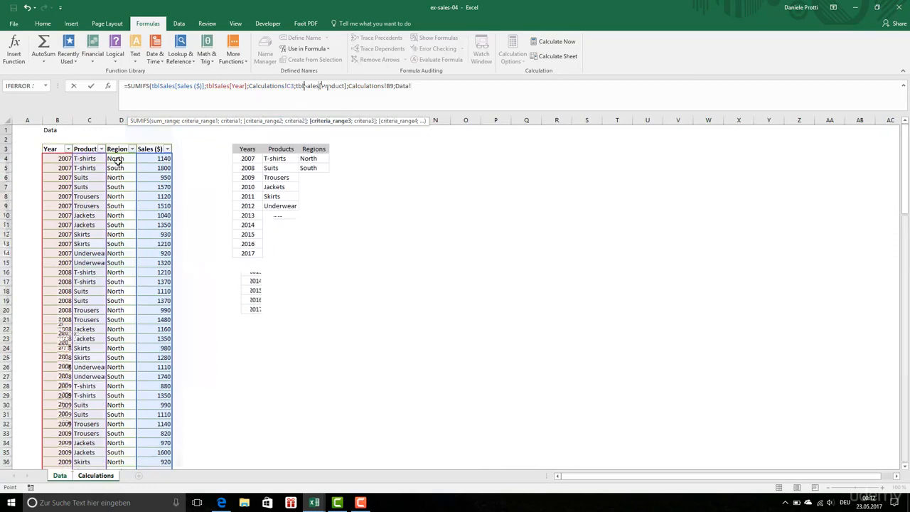
left_click(116, 159)
key("ctrl+shift+Down")
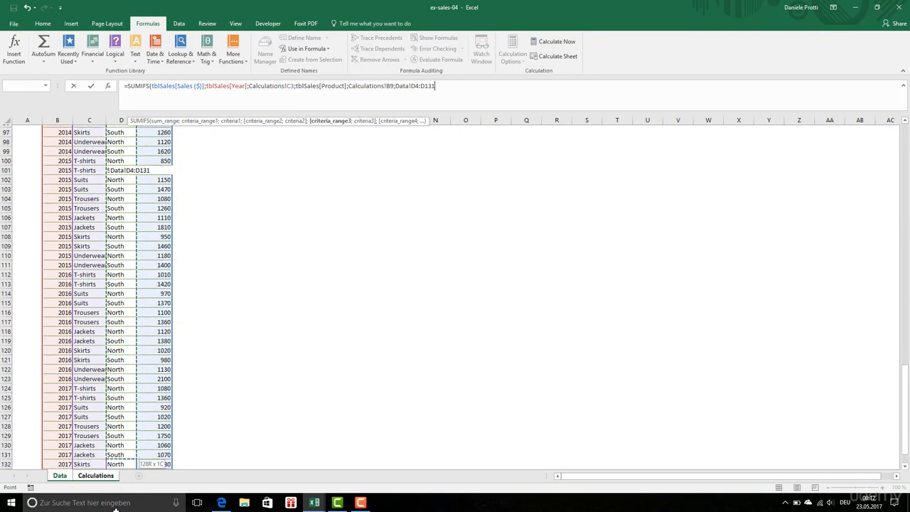
left_click(95, 475)
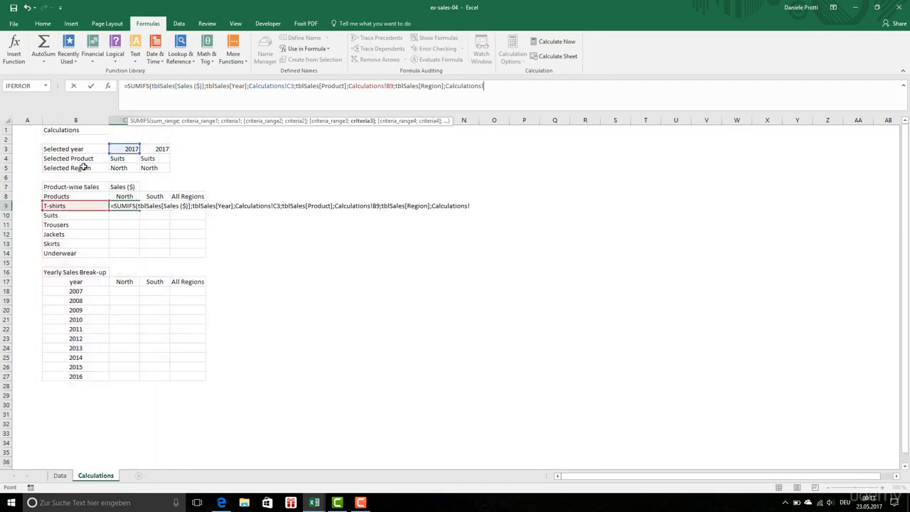
left_click(127, 196)
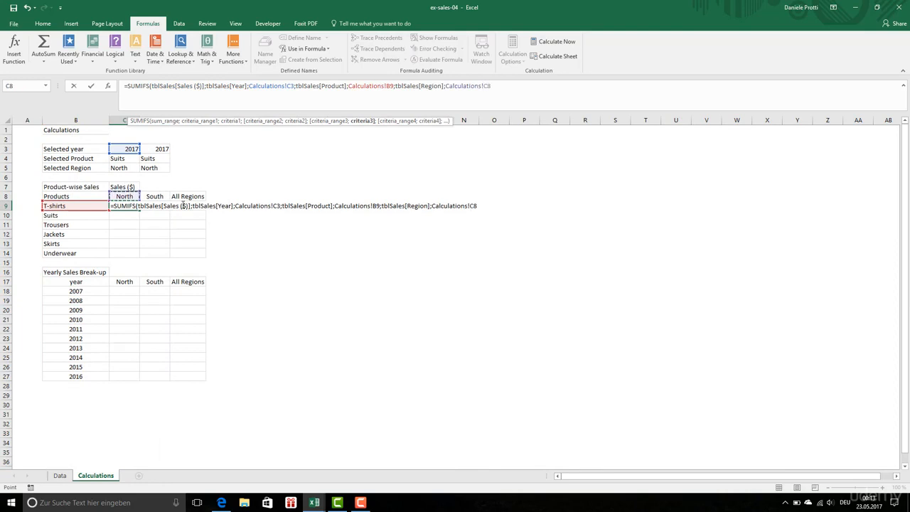
key("Return")
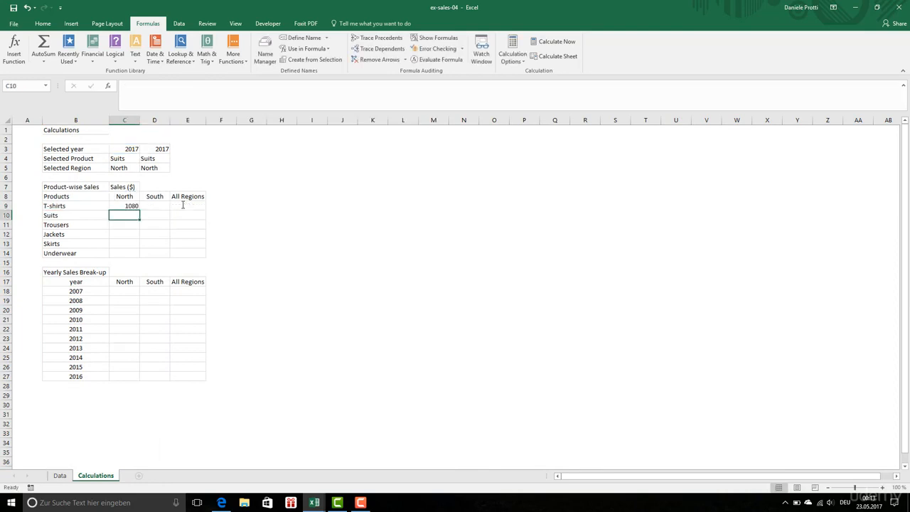
- Format C9 as euro currency without decimals and narrow column C slightly
left_click(134, 205)
left_click(44, 26)
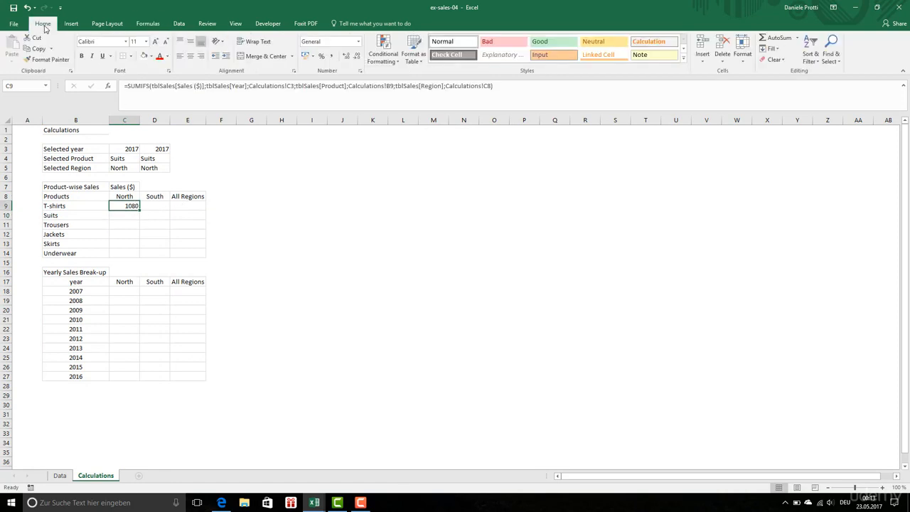
left_click(305, 55)
double_click(350, 57)
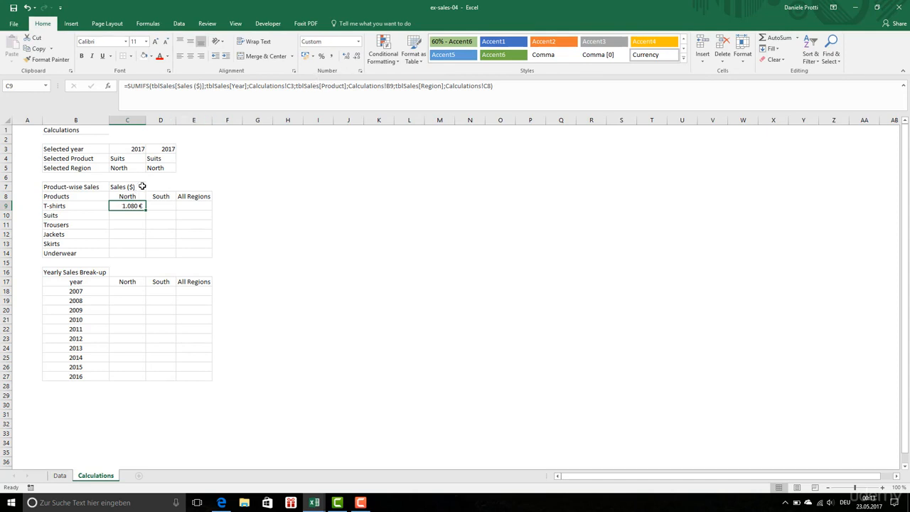
left_click_drag(146, 119, 143, 119)
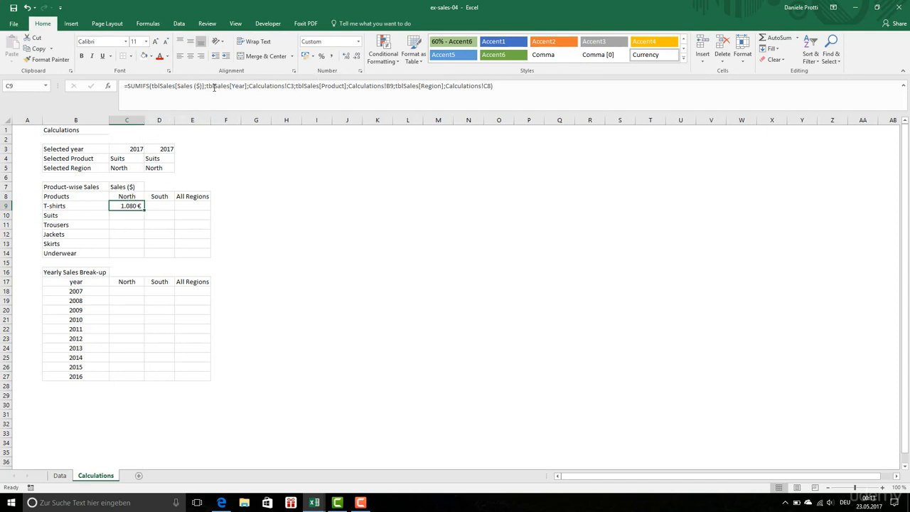
- Lock the references in C9's SUMIFS formula as $C$3 for the year, $B9 for the product and C$8 for the region
left_click(296, 93)
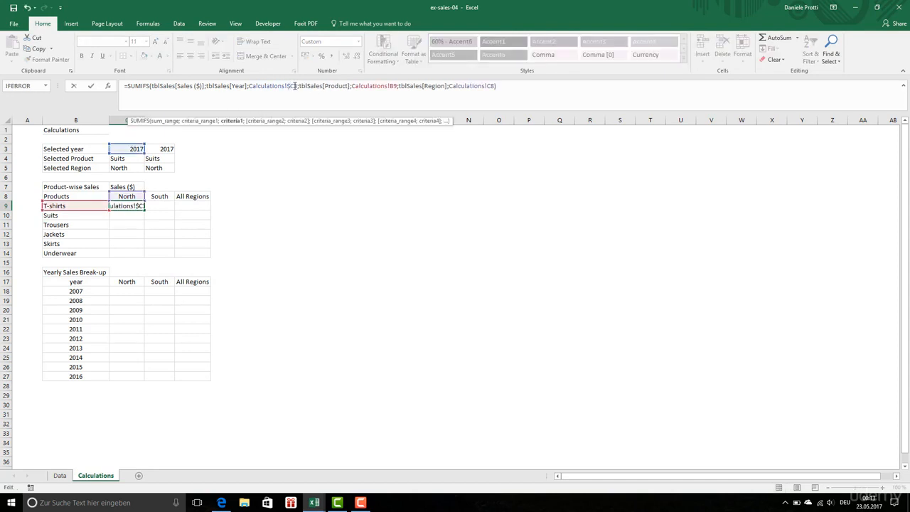
key("F4")
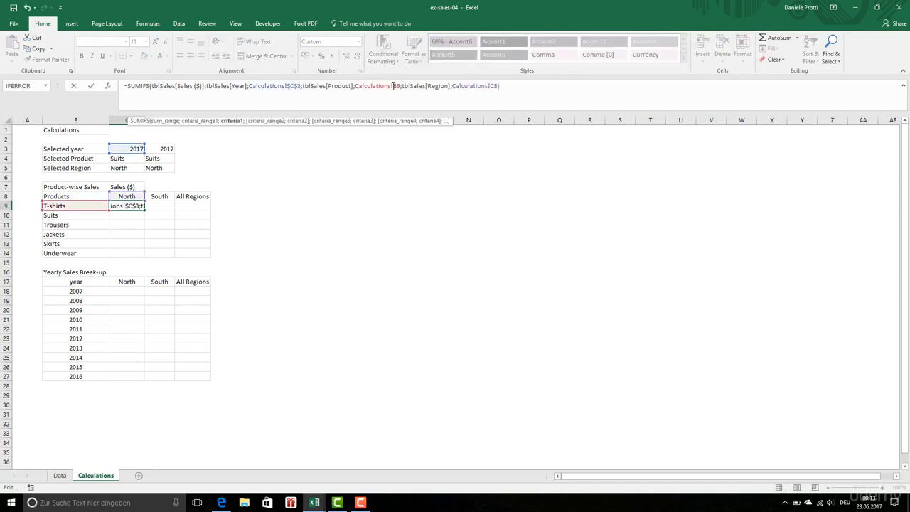
left_click(394, 86)
type("$")
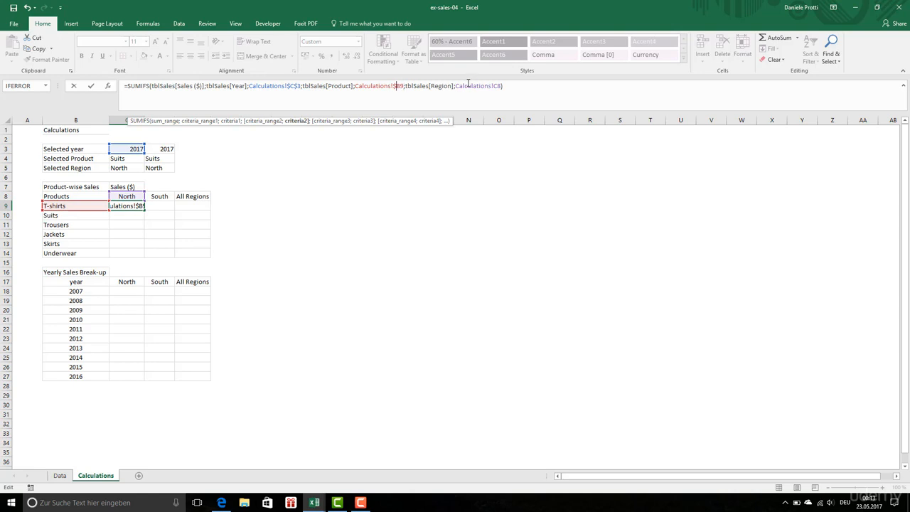
left_click(497, 85)
left_click(502, 88)
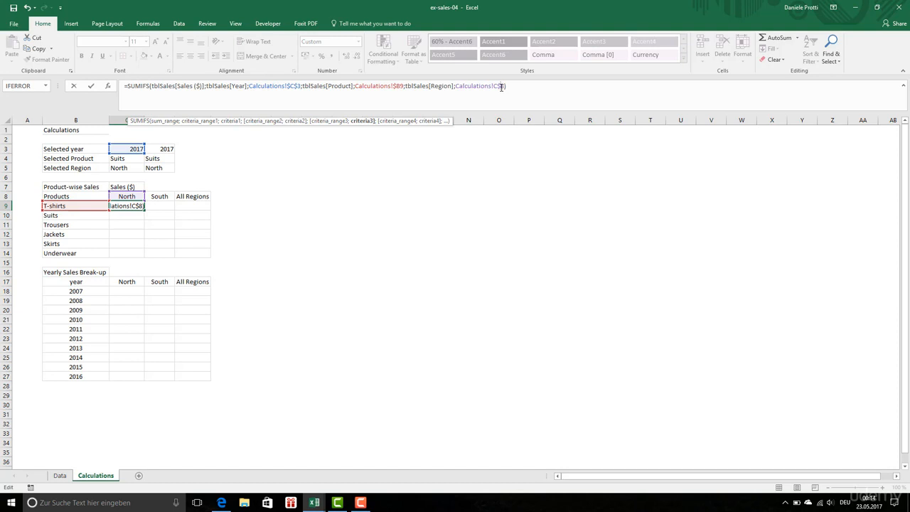
key("Return")
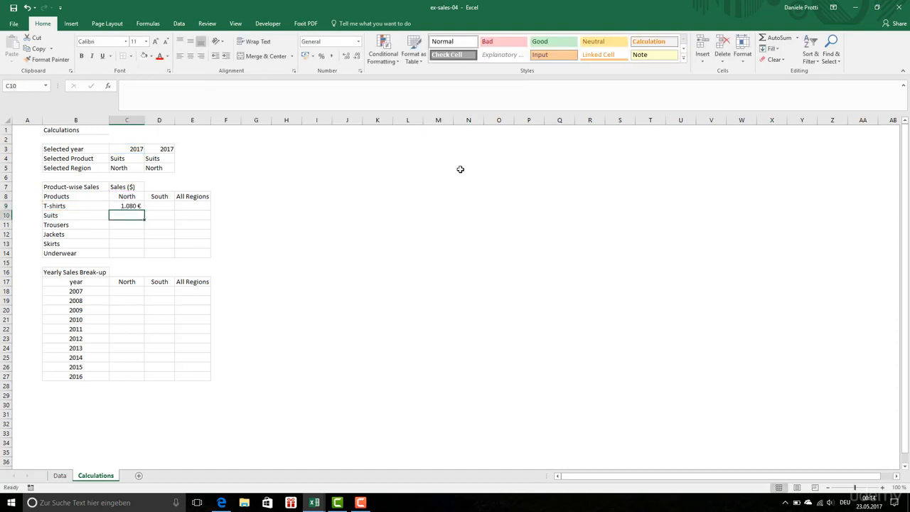
- Fill the formula from C9 across to column D and down through row 14, and widen column D slightly
left_click(133, 208)
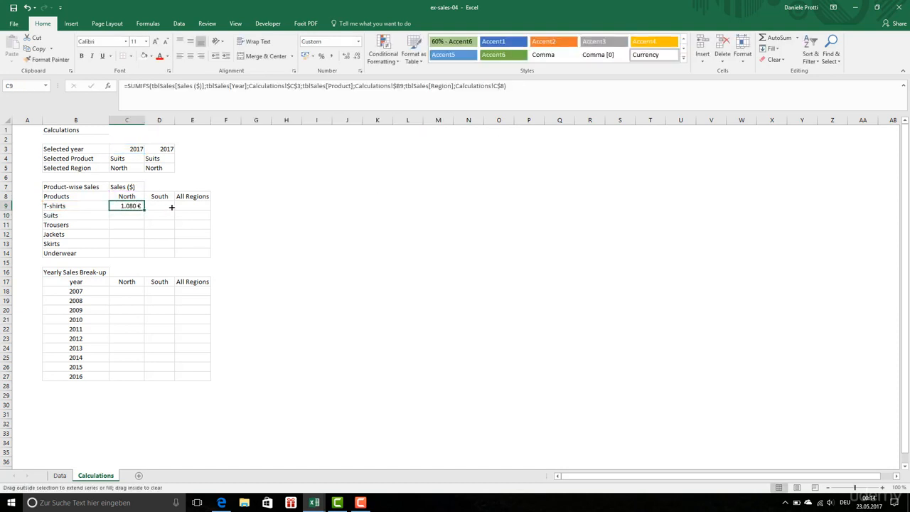
left_click_drag(171, 207, 175, 256)
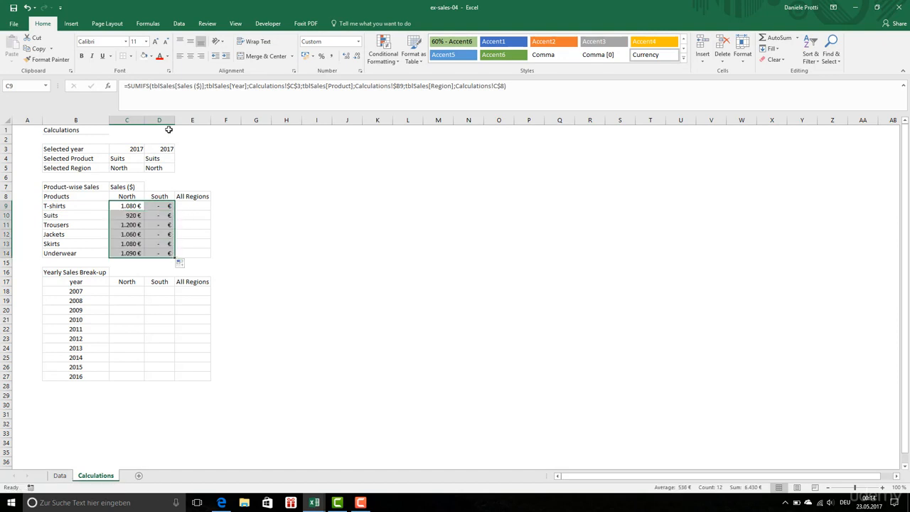
left_click_drag(174, 120, 178, 123)
left_click_drag(178, 122, 179, 122)
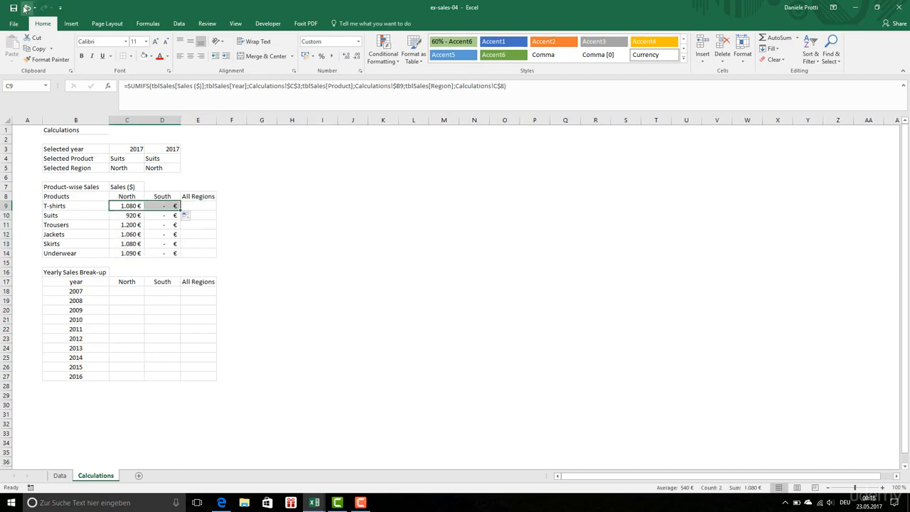
- Undo the last fill and clear the shifted South formulas from D9:D14
left_click(27, 9)
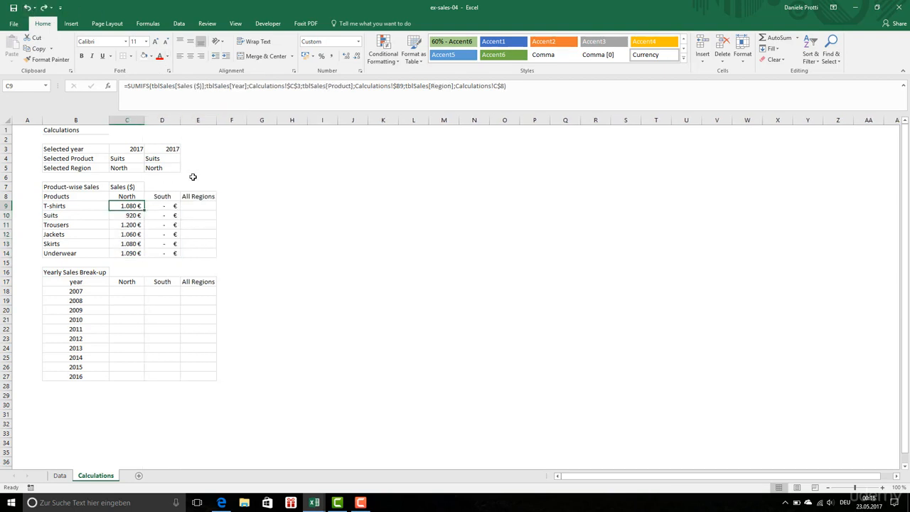
left_click(154, 206)
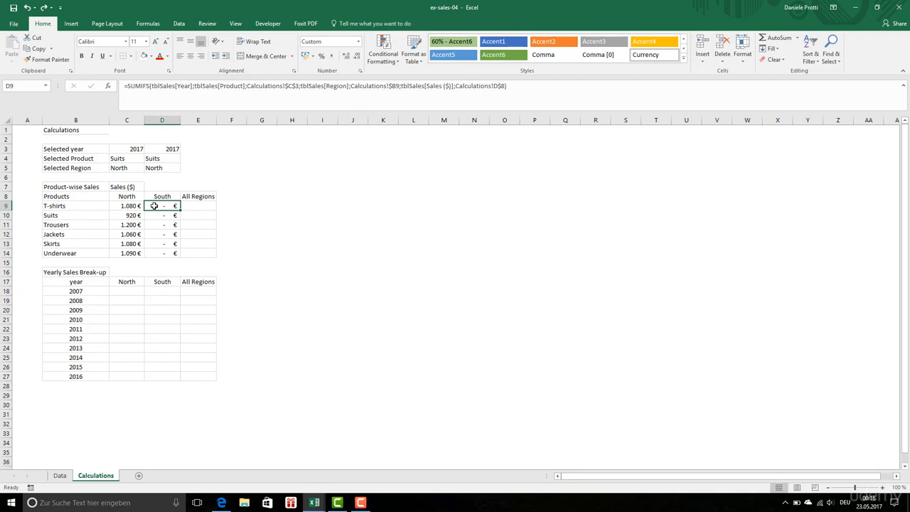
left_click_drag(154, 205, 159, 253)
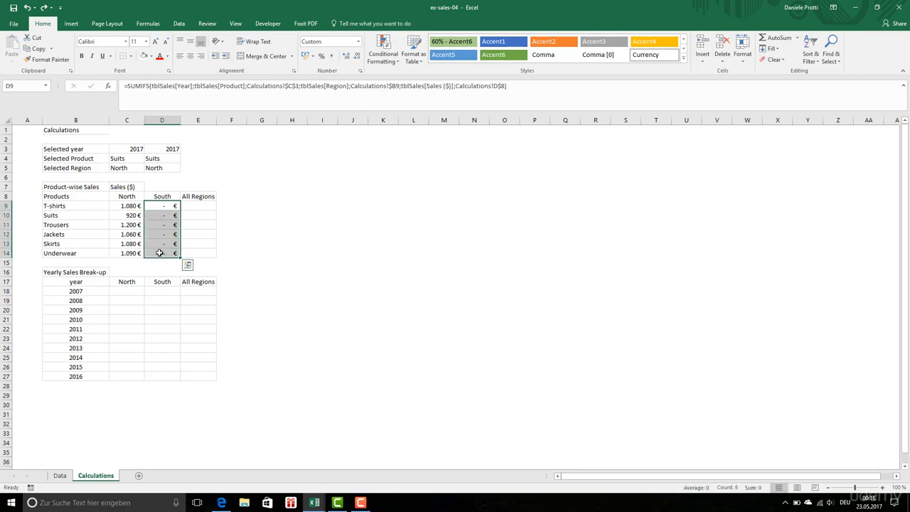
key("Delete")
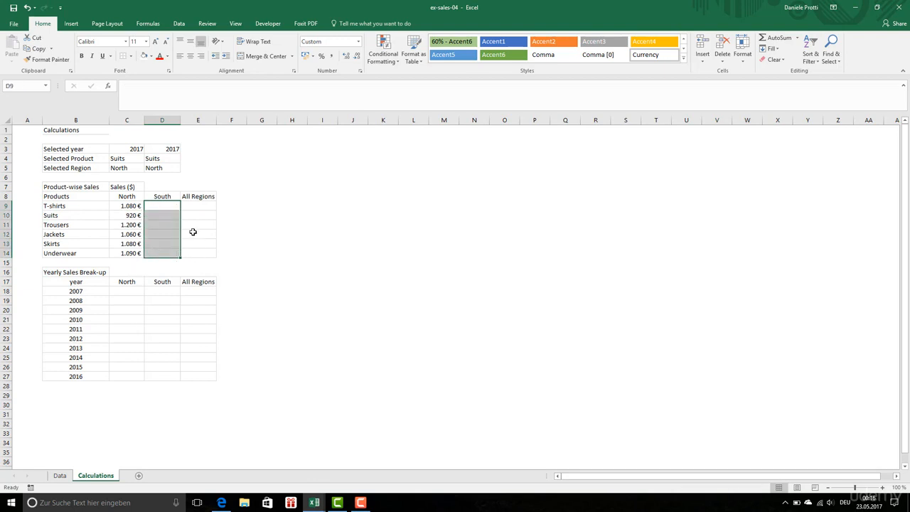
- Copy the full SUMIFS formula text of C9 into D9 so its table column references do not shift
left_click(137, 207)
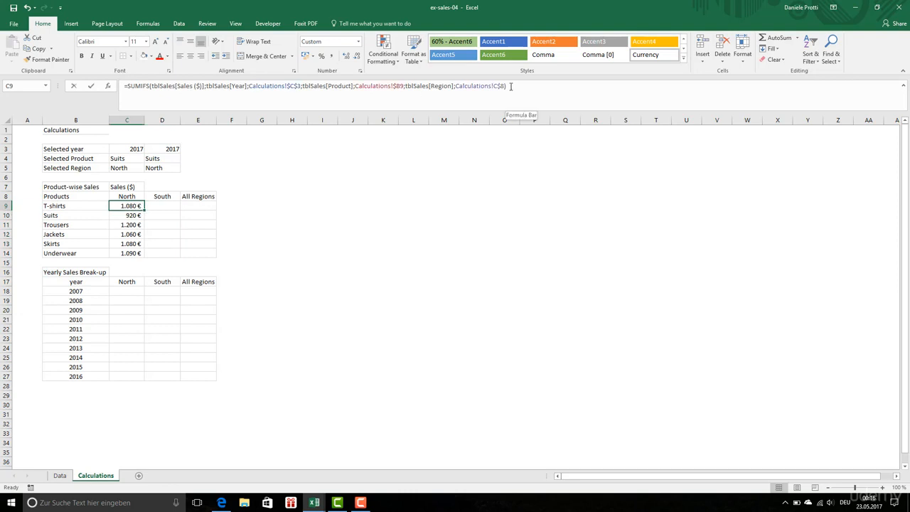
left_click_drag(508, 86, 135, 83)
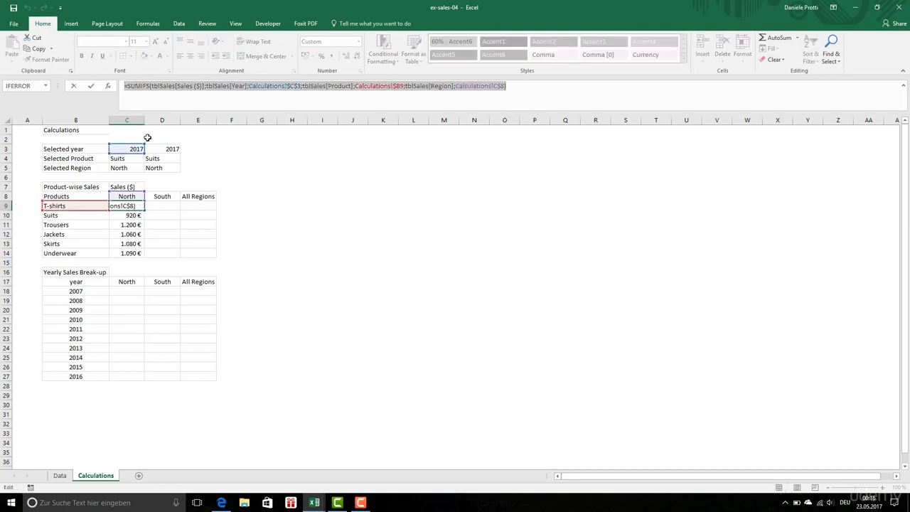
key("ctrl+c")
key("Escape")
left_click(162, 206)
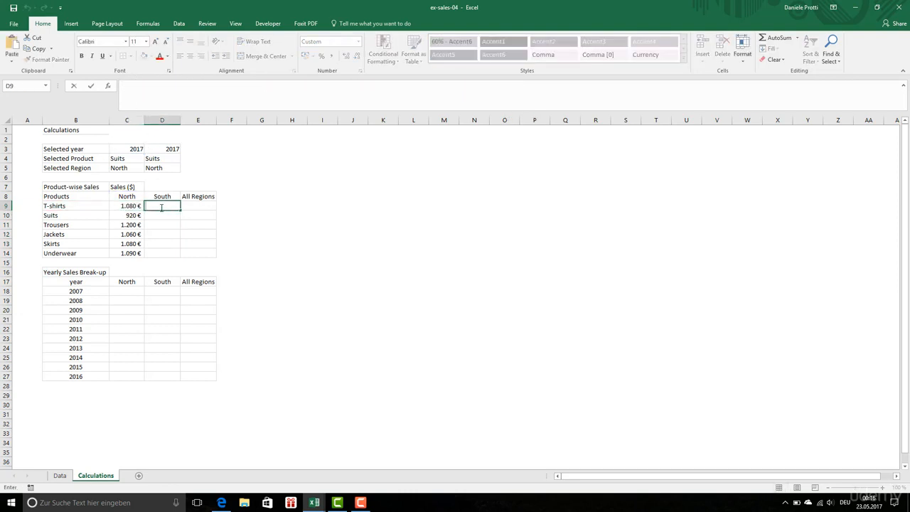
key("ctrl+v")
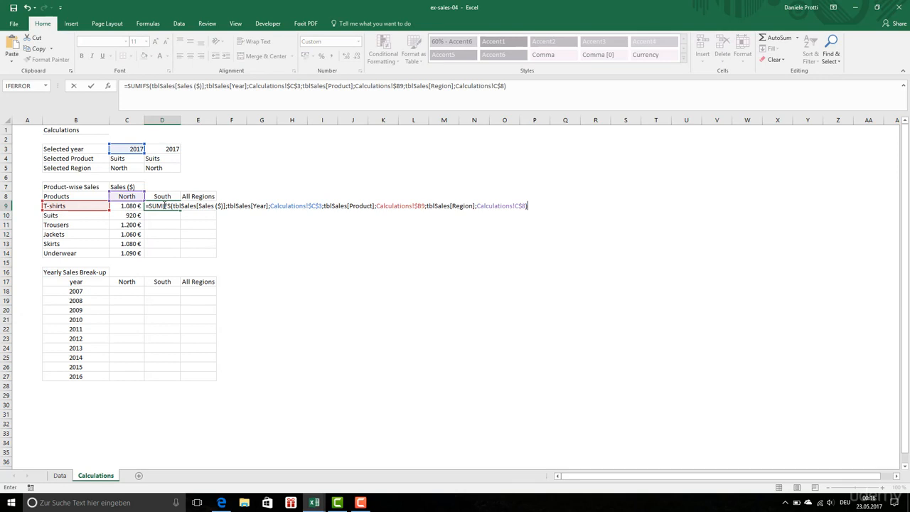
- Change the region criterion in D9's formula to D$8 and fill the formula down through D14
left_click_drag(140, 193, 182, 253)
key("Return")
left_click(170, 205)
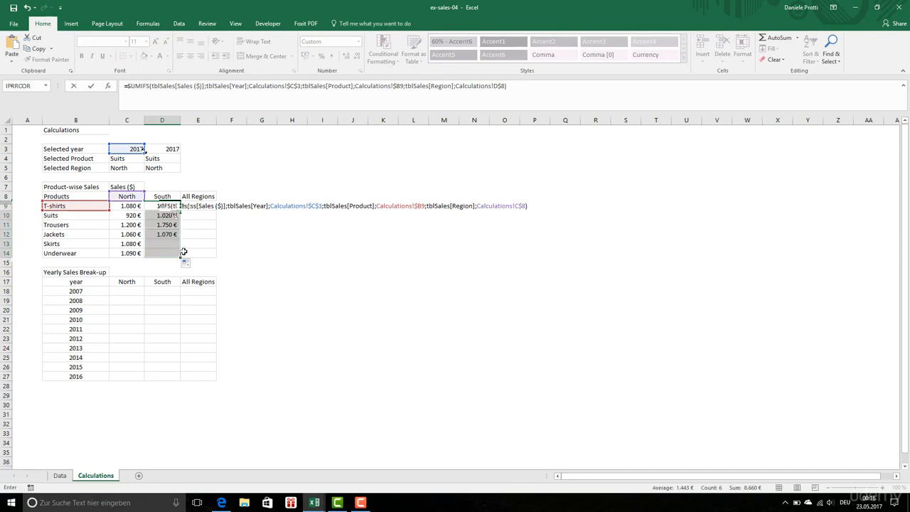
left_click(197, 208)
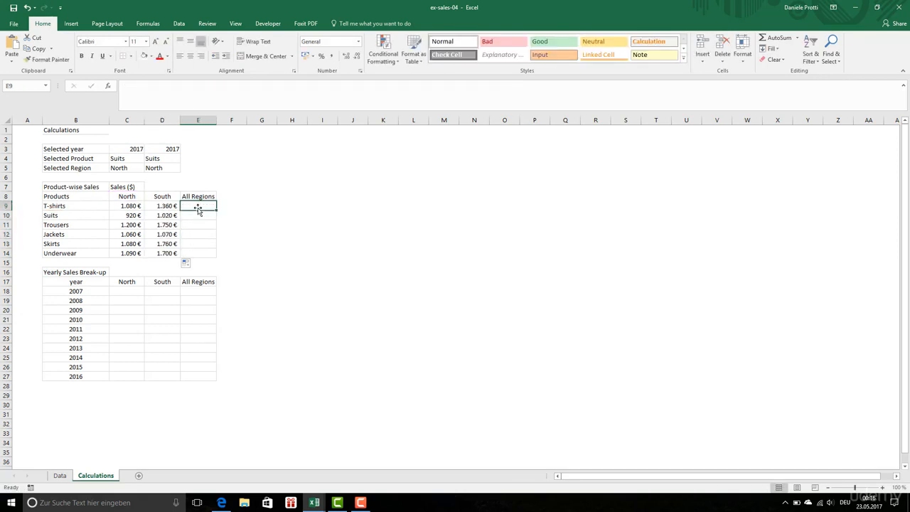
- Enter =C9+D9 in the All Regions cell E9 and fill it down through E14
type("=")
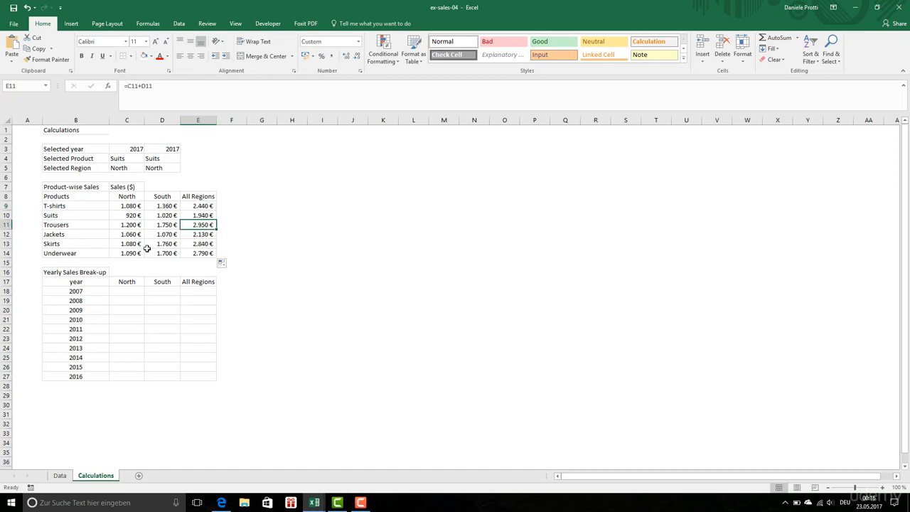
left_click(127, 205)
- Begin a SUMIFS formula in C18 with the Sales ($) column of tblSales on the Data sheet as sum range
left_click(125, 291)
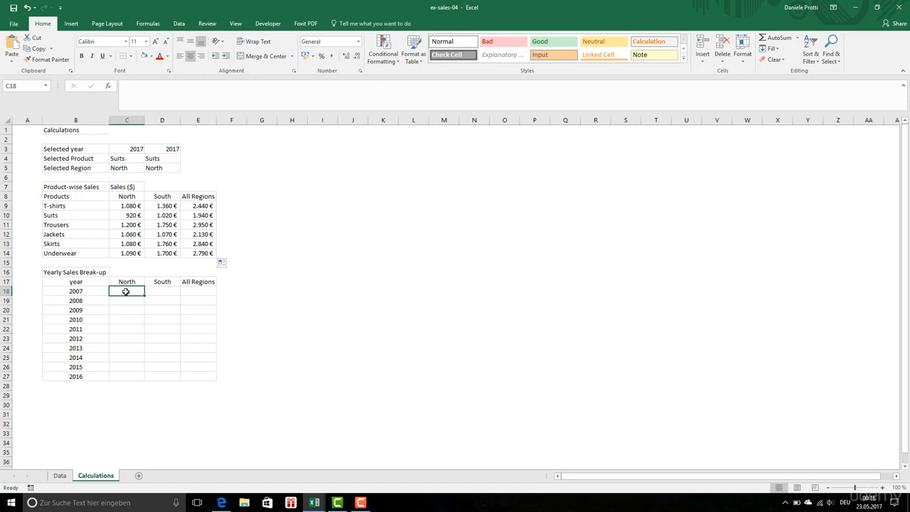
left_click(150, 86)
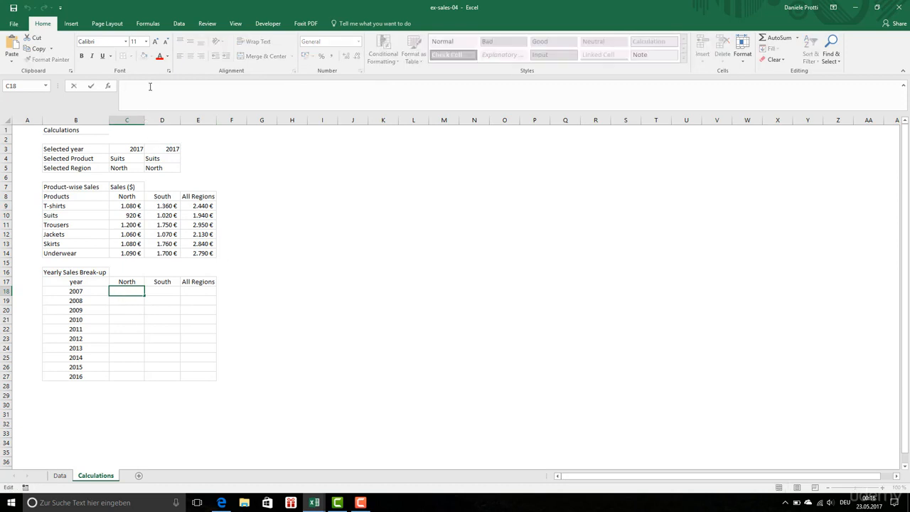
type("=SUM")
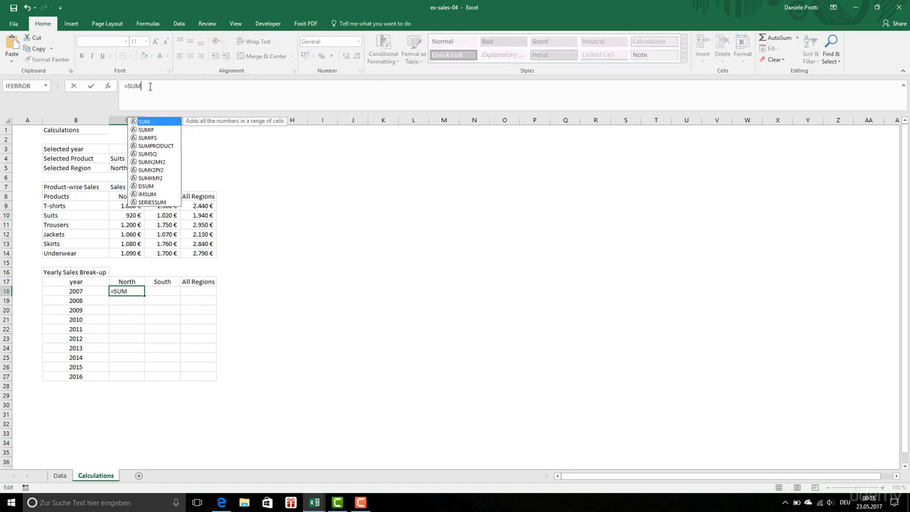
type("IFS(")
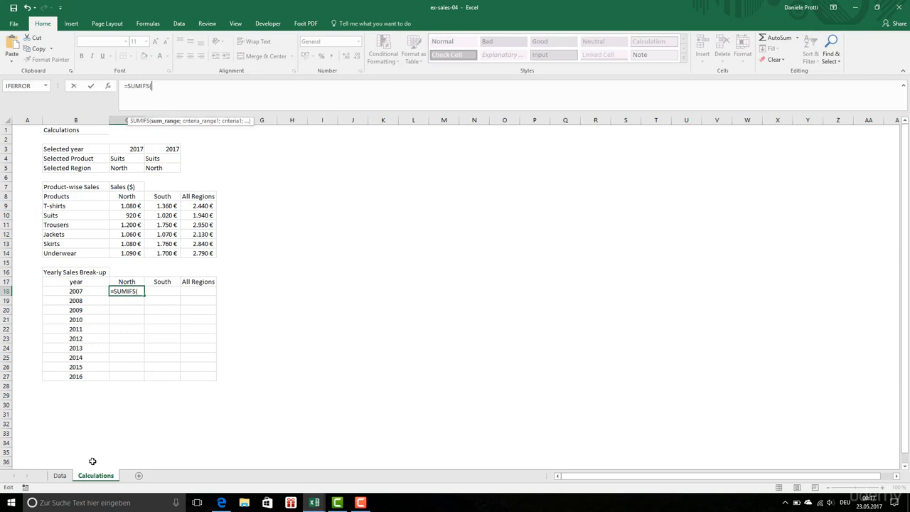
left_click(59, 475)
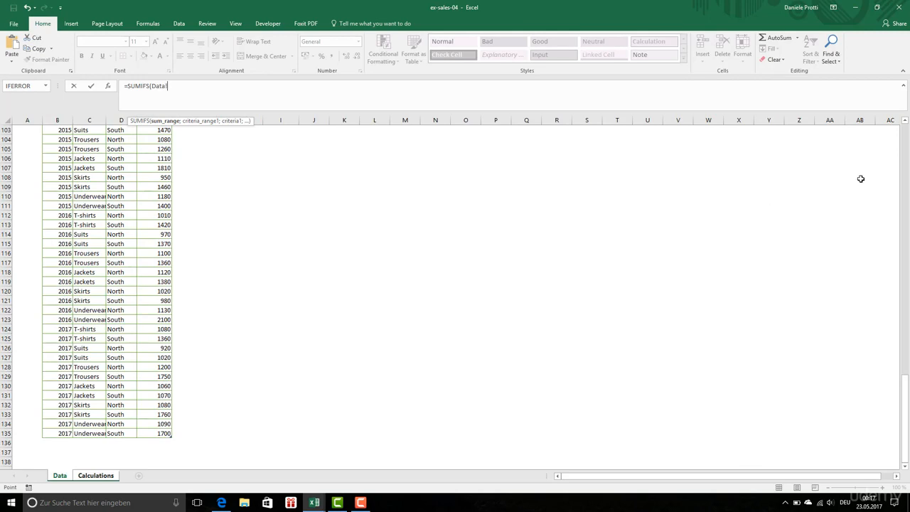
left_click(904, 145)
left_click(904, 145)
left_click(904, 145)
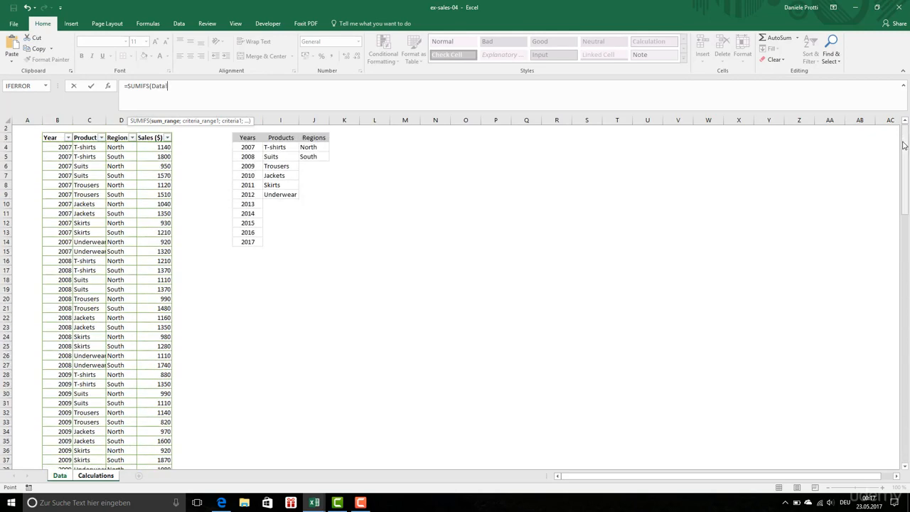
left_click(146, 160)
key("ctrl+shift+Down")
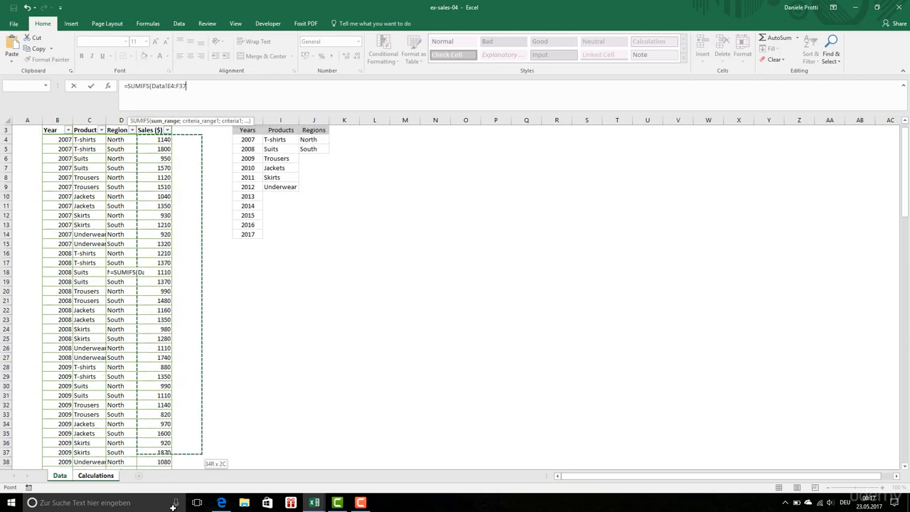
type(";")
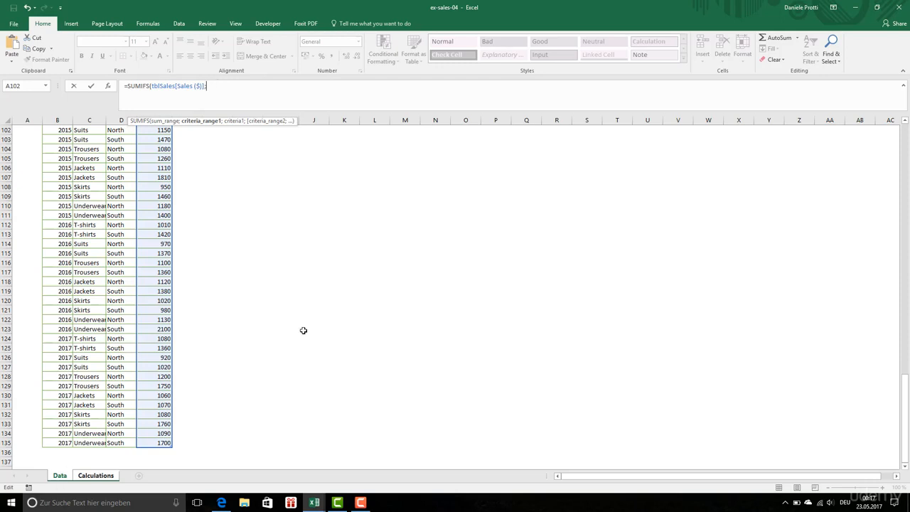
- Add tblSales[Year] as the first criteria range of the formula, with Calculations!B18 as its criterion
left_click(906, 150)
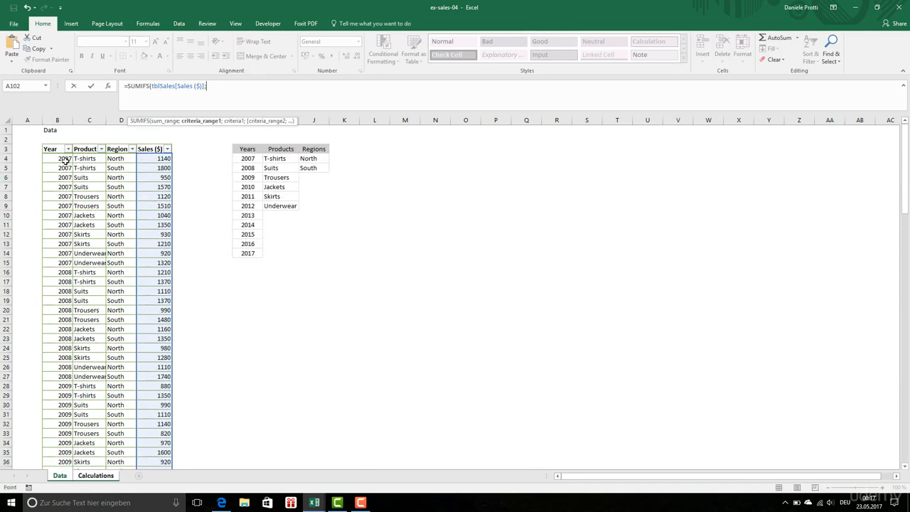
left_click_drag(65, 159, 60, 424)
left_click(258, 86)
type(";")
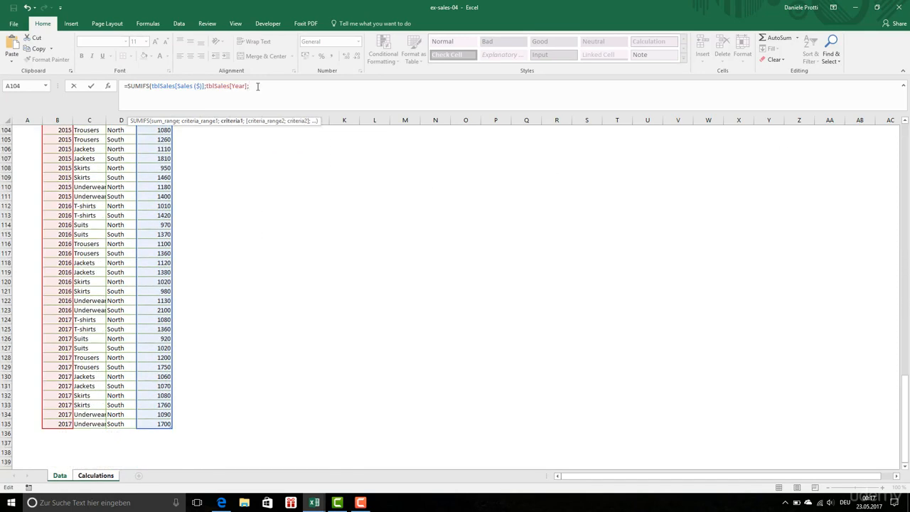
left_click(89, 477)
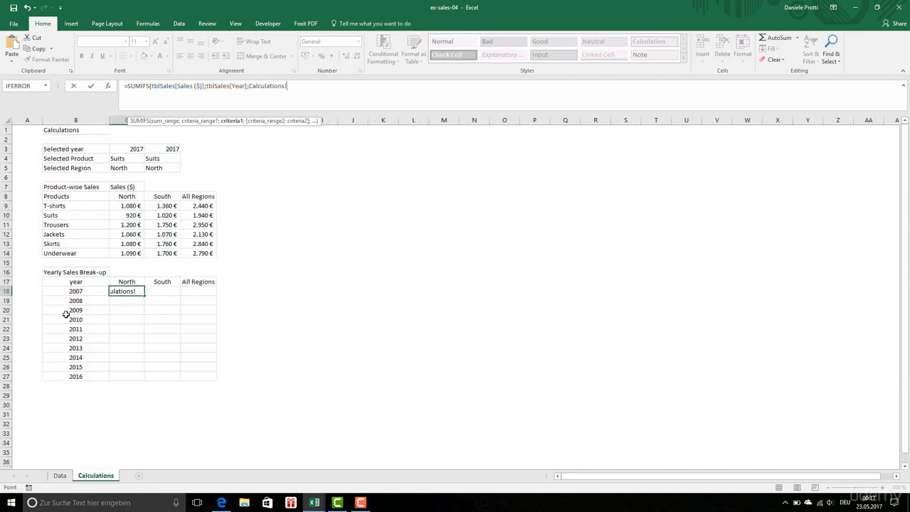
left_click(76, 292)
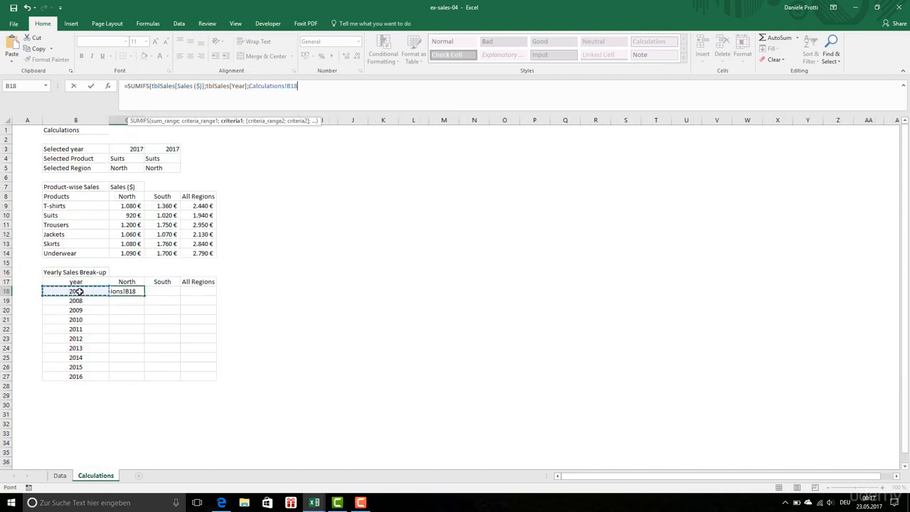
left_click(331, 84)
type(";")
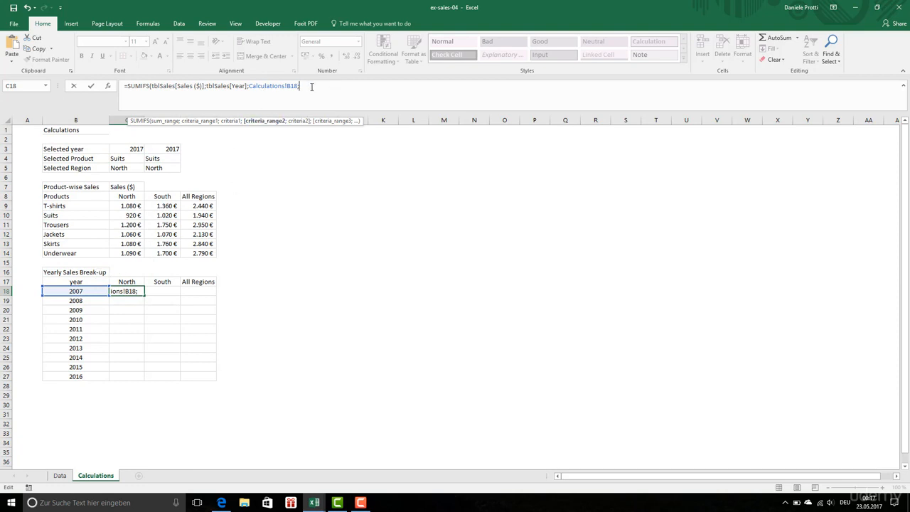
- Add tblSales[Region] with the North header Calculations!C17 as second criterion and complete C18's formula
left_click(60, 476)
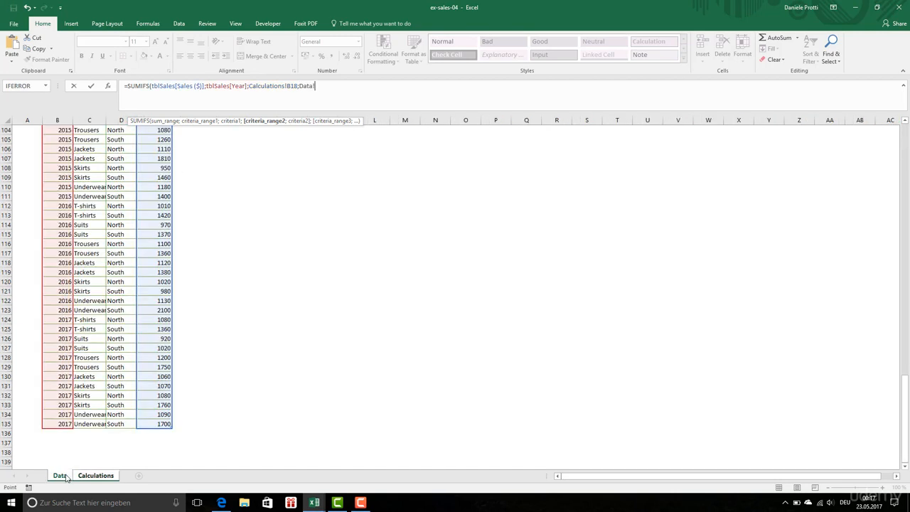
left_click_drag(111, 510, 153, 443)
type(";")
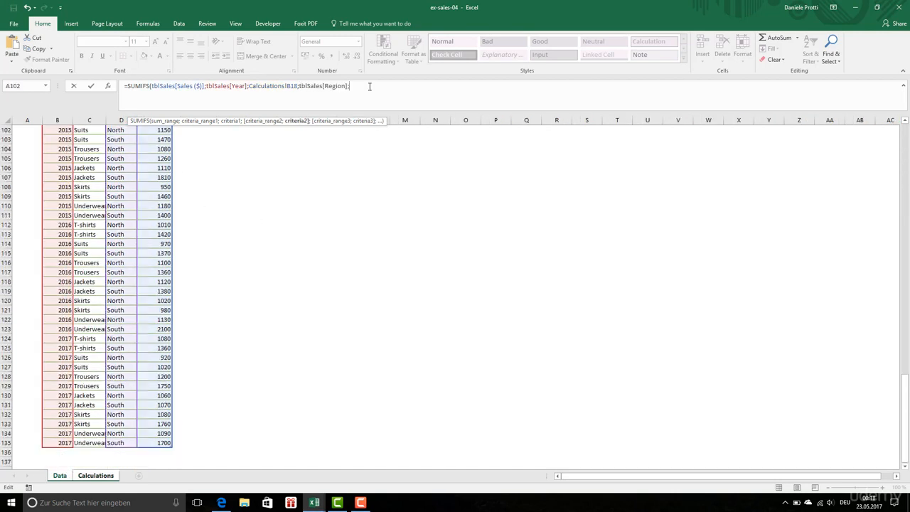
left_click(97, 475)
left_click(134, 283)
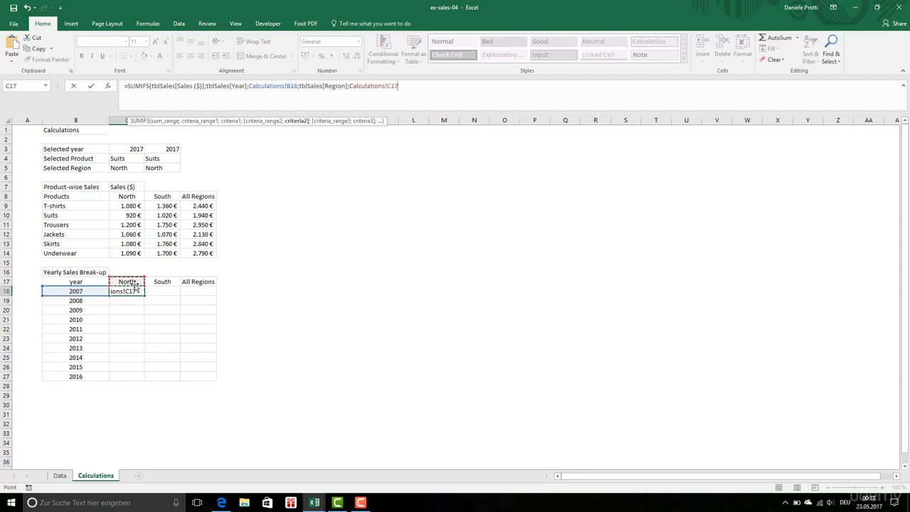
key("Return")
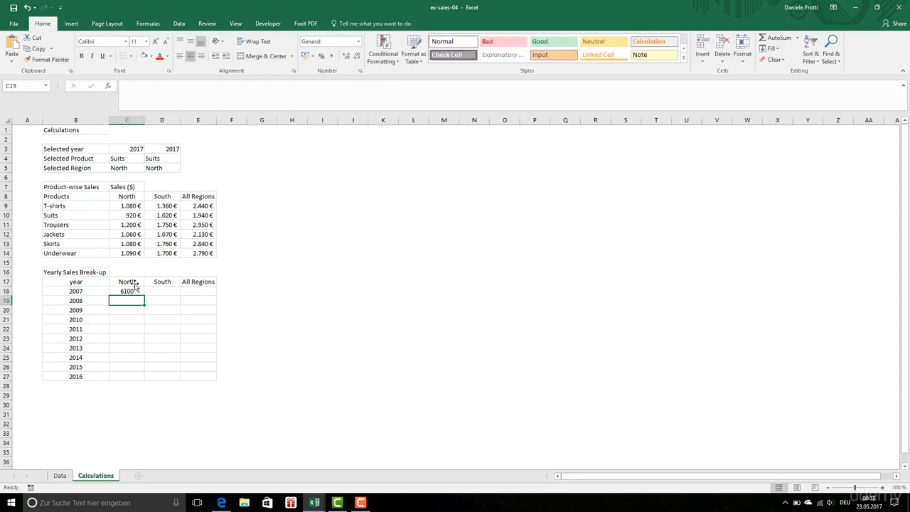
- Copy the currency formatting of C9 onto C18
left_click(128, 206)
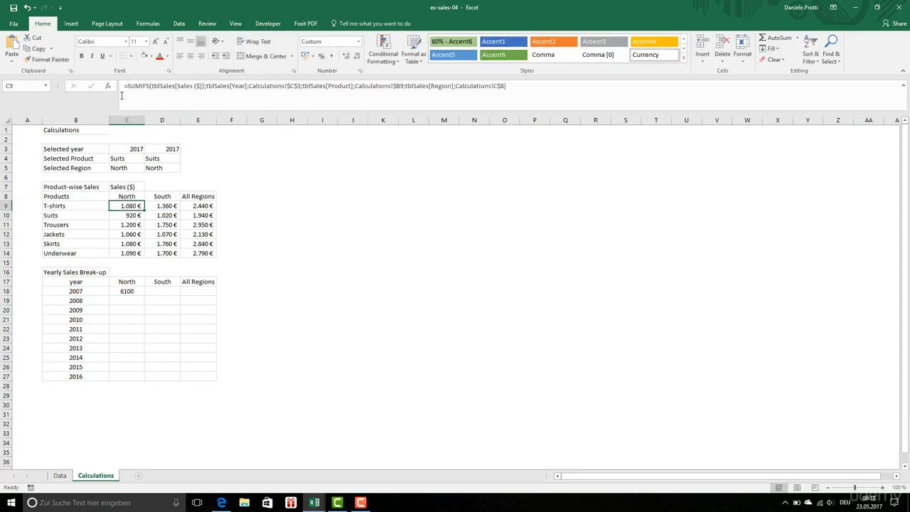
left_click(46, 59)
left_click(130, 292)
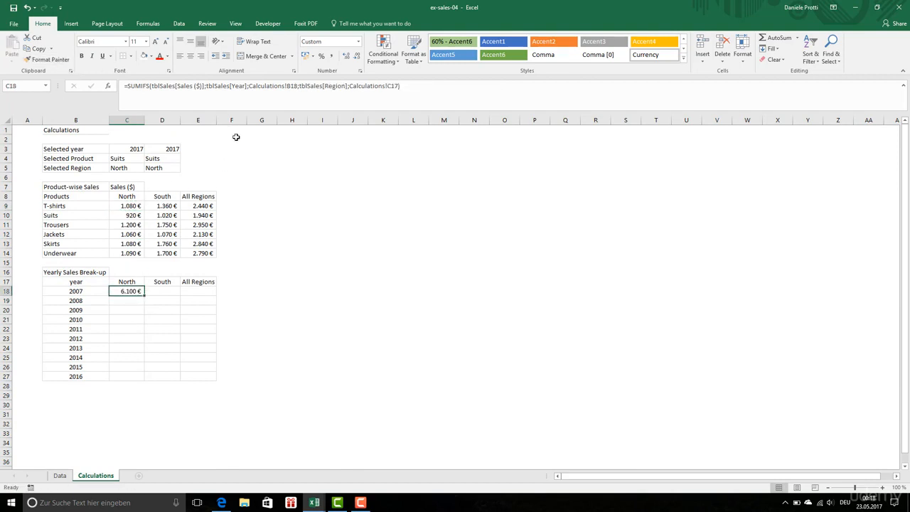
- Anchor the references in C18's formula as $B18 for the year and C$17 for the region
left_click(286, 86)
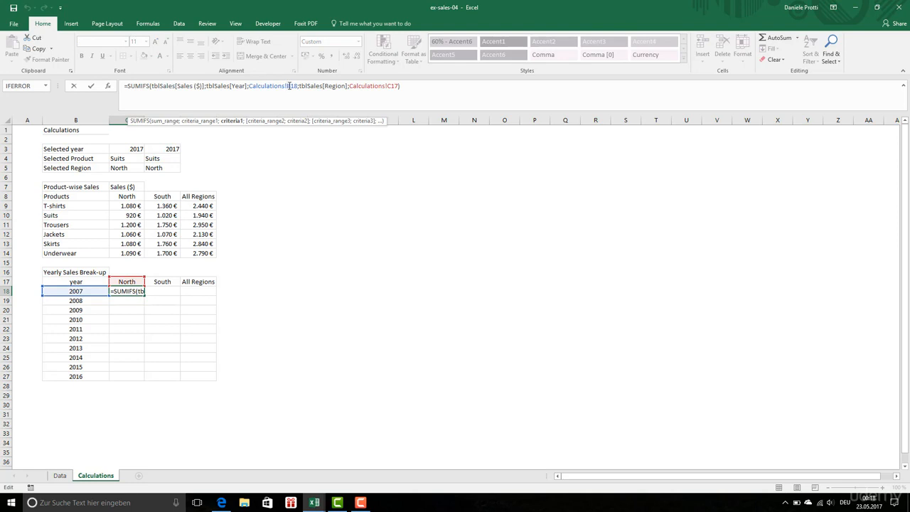
left_click(290, 86)
type("$")
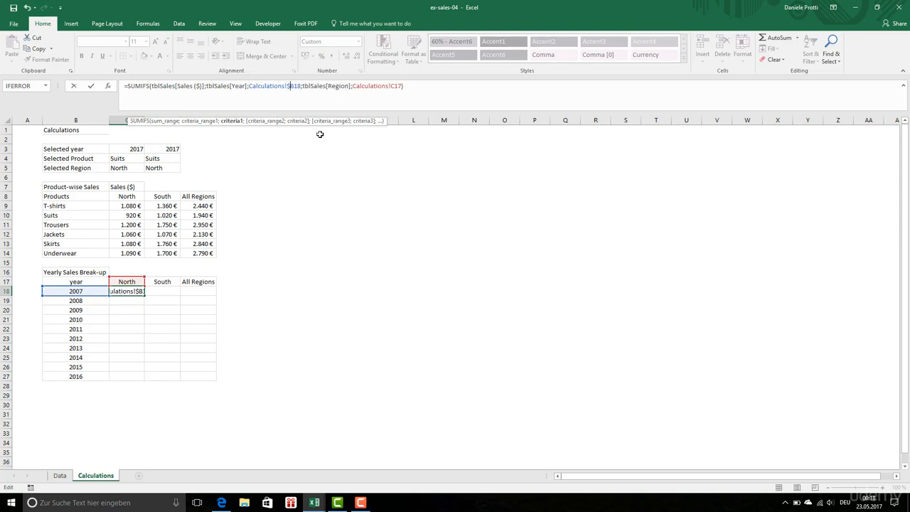
left_click(365, 85)
left_click(394, 86)
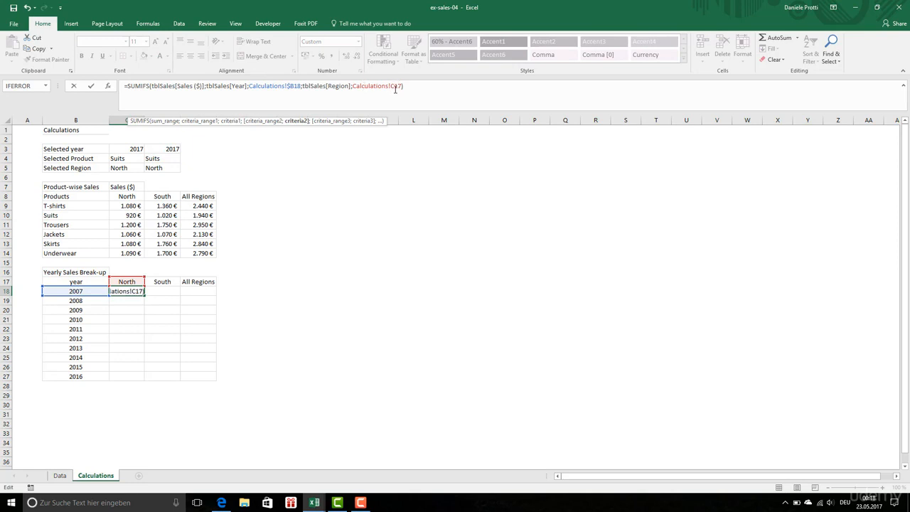
type("$")
key("Return")
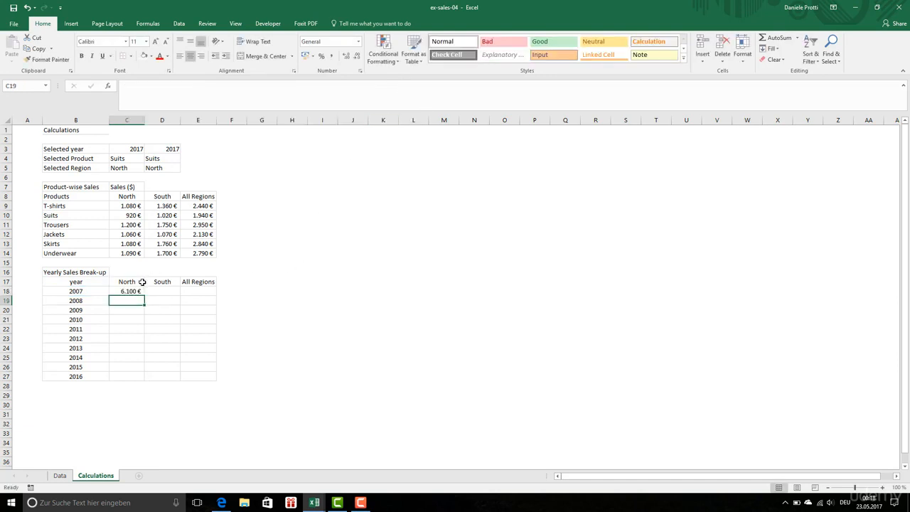
- Fill the yearly North formula from C18 down through C27
left_click(135, 289)
left_click_drag(143, 297, 148, 379)
left_click(156, 327)
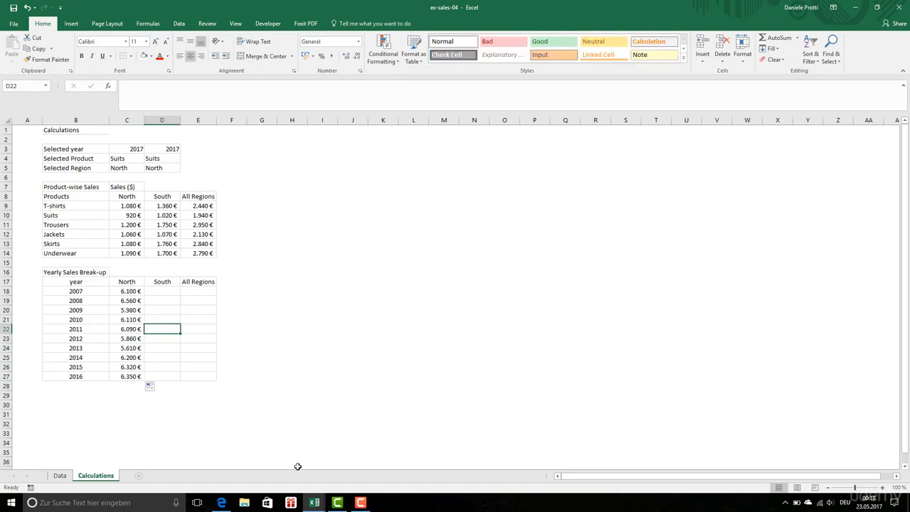
- Extend C18's SUMIFS formula with tblSales[Product] as third criteria range and the selected product in Calculations!C4 as its criterion
left_click(119, 292)
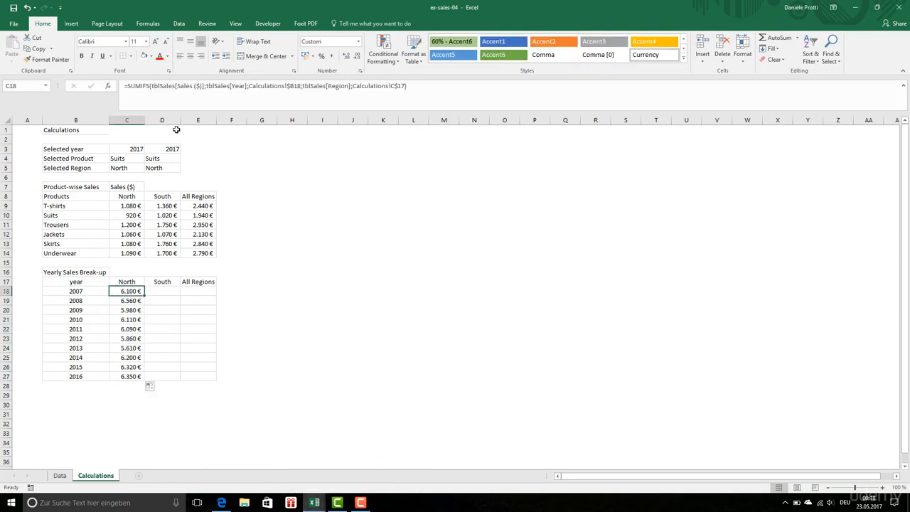
left_click(404, 86)
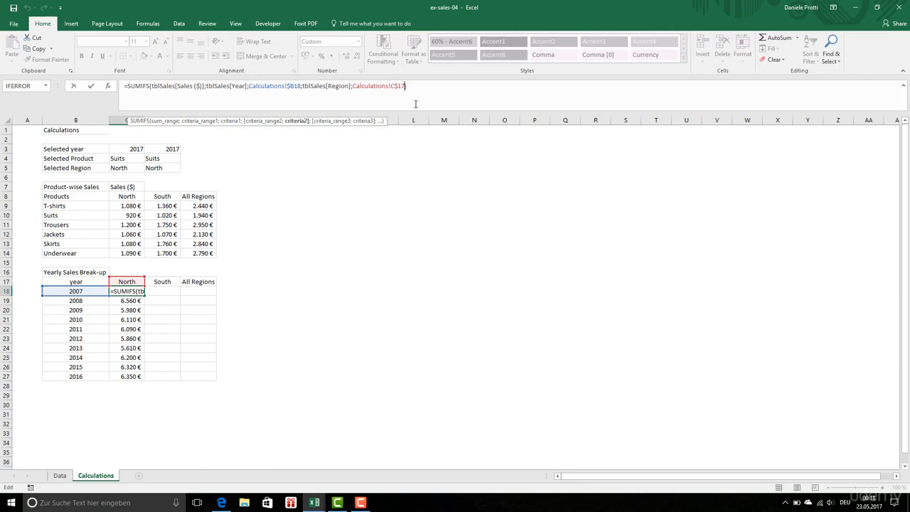
type(";")
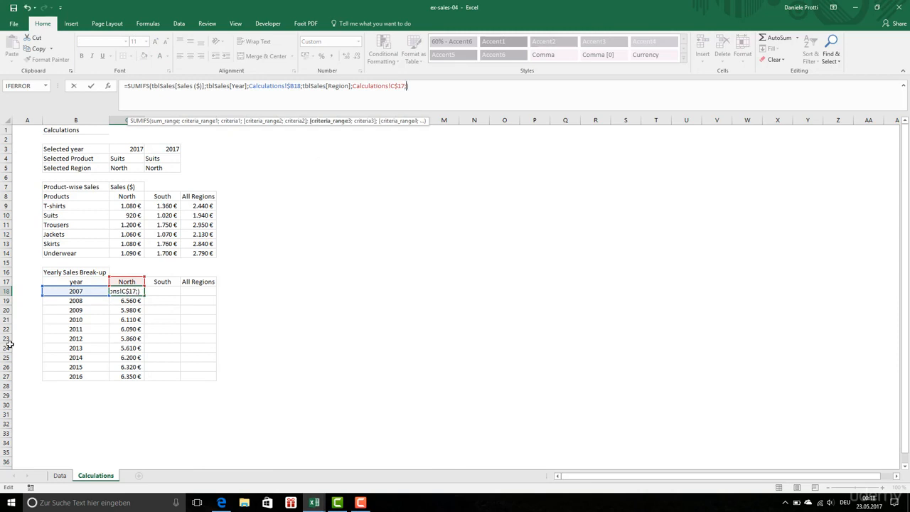
left_click(60, 475)
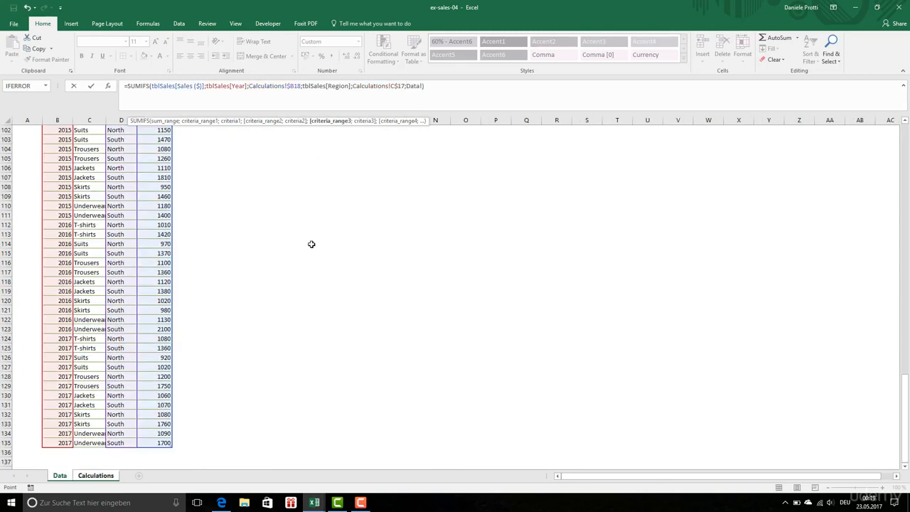
left_click(907, 142)
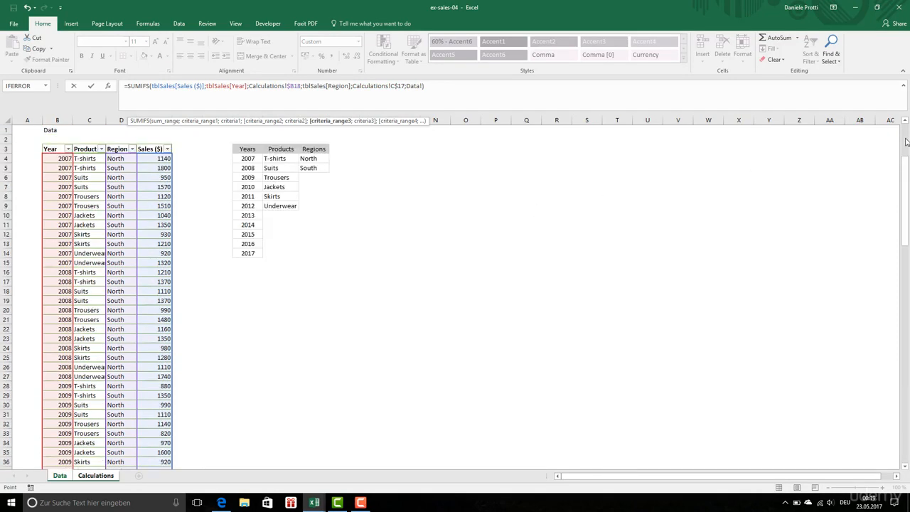
left_click_drag(83, 160, 82, 509)
type(";")
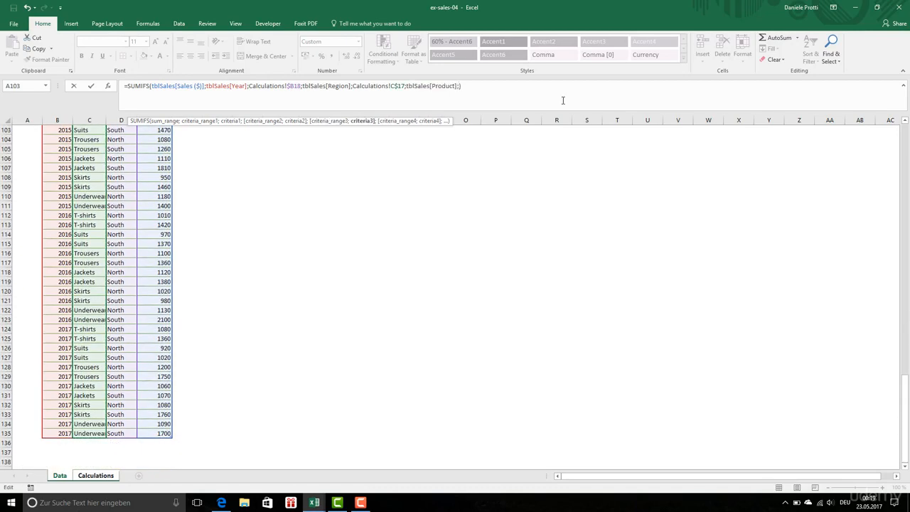
left_click(99, 475)
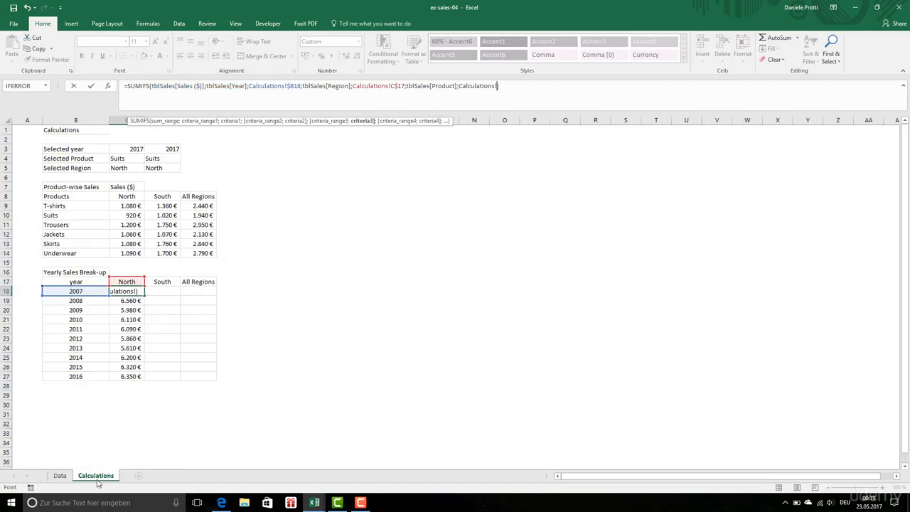
left_click(128, 159)
key("Return")
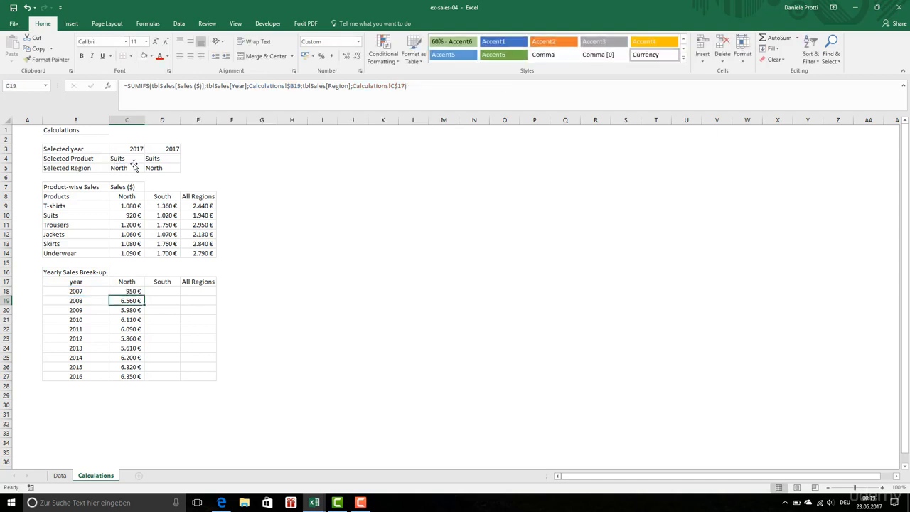
- Make the product criterion in C18 absolute as $C$4 and fill the formula down through C27
left_click(135, 291)
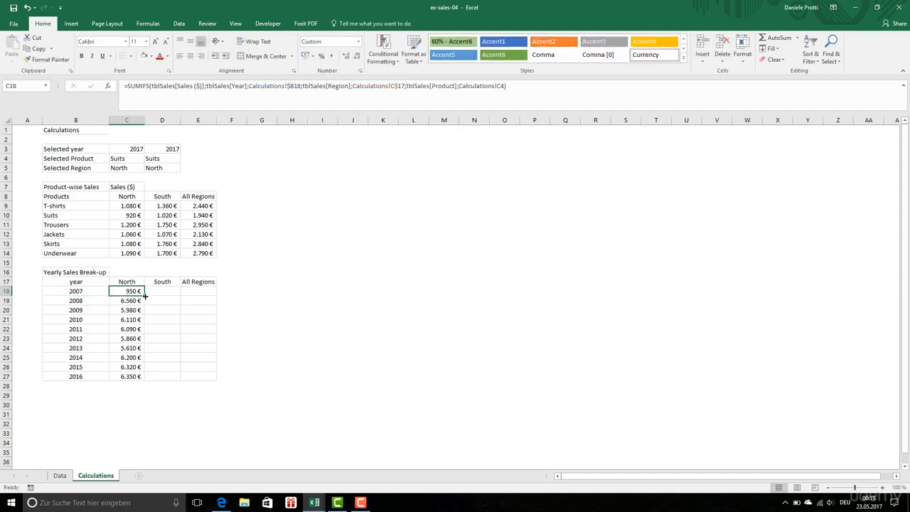
left_click(489, 86)
type("$")
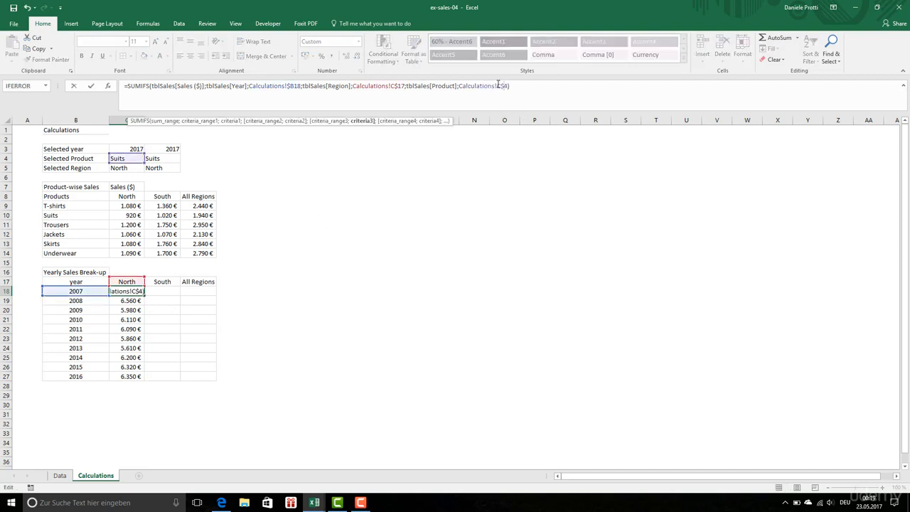
key("Left")
key("Left")
type("$")
key("Return")
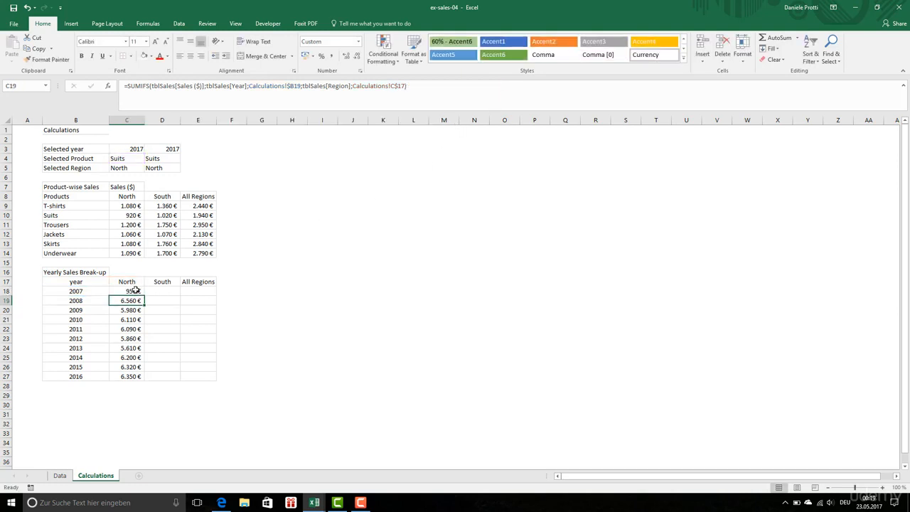
left_click(135, 291)
left_click_drag(143, 296, 143, 380)
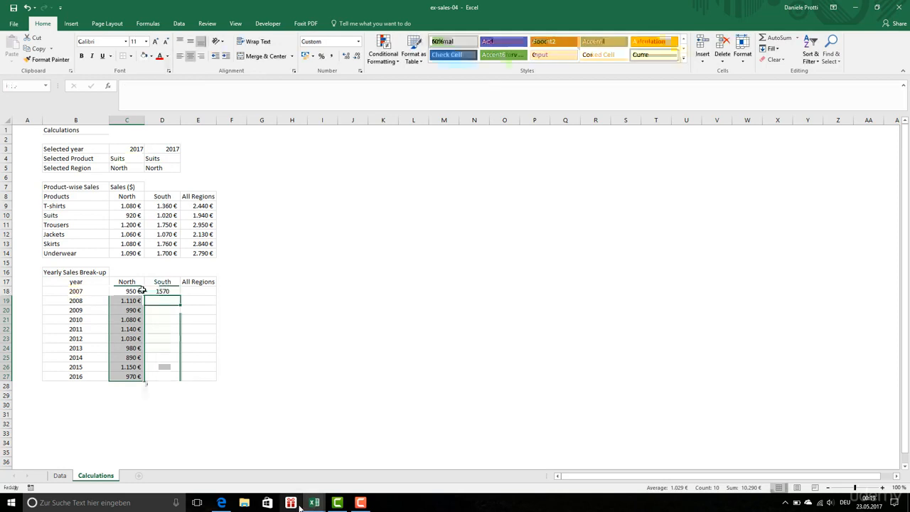
- Copy the currency formatting of C18 onto the South cell D18
left_click(142, 290)
left_click(47, 59)
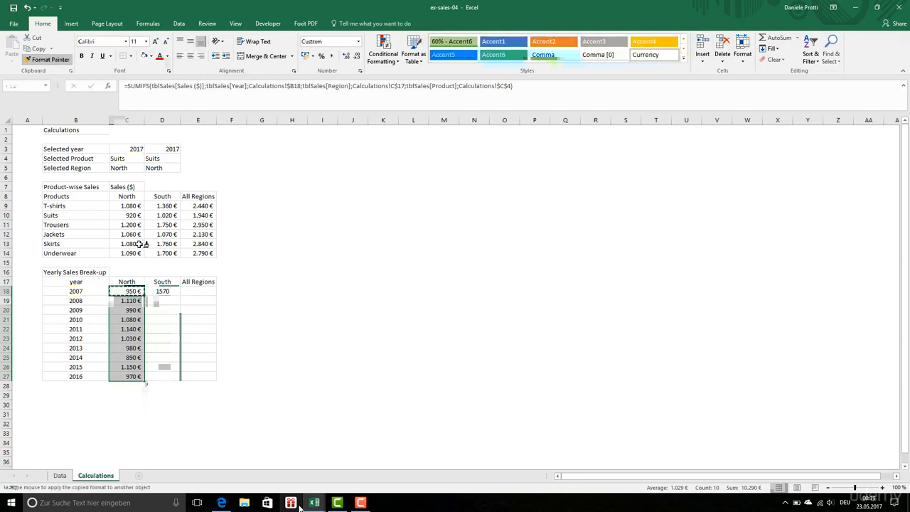
left_click(165, 290)
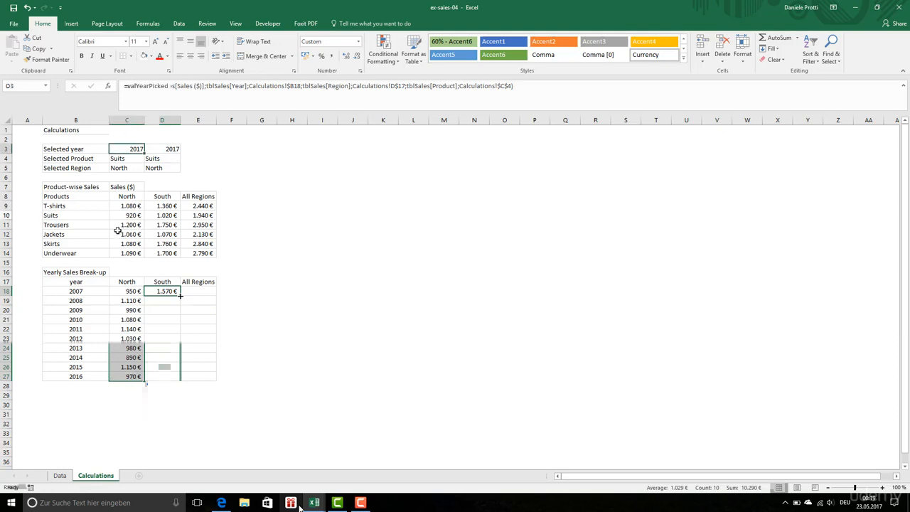
- Select the North and South product-wise sales values in C9:D14
left_click_drag(122, 205, 171, 254)
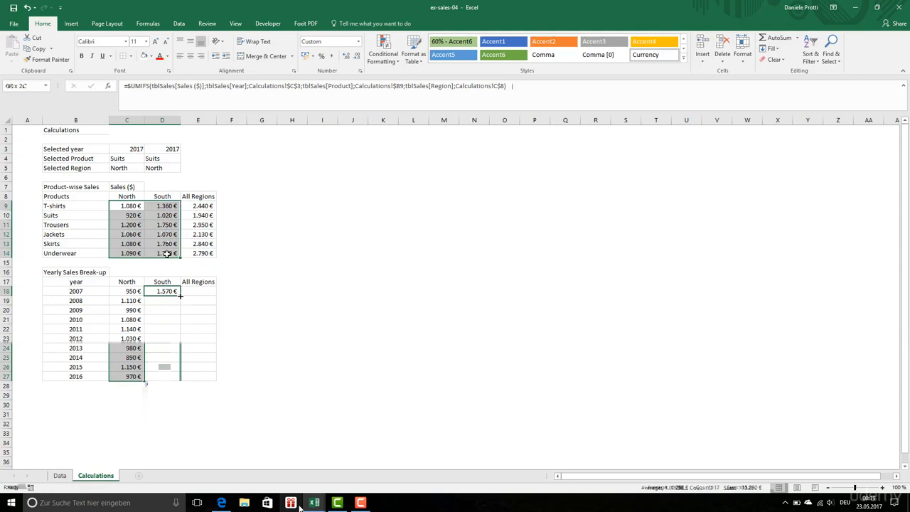